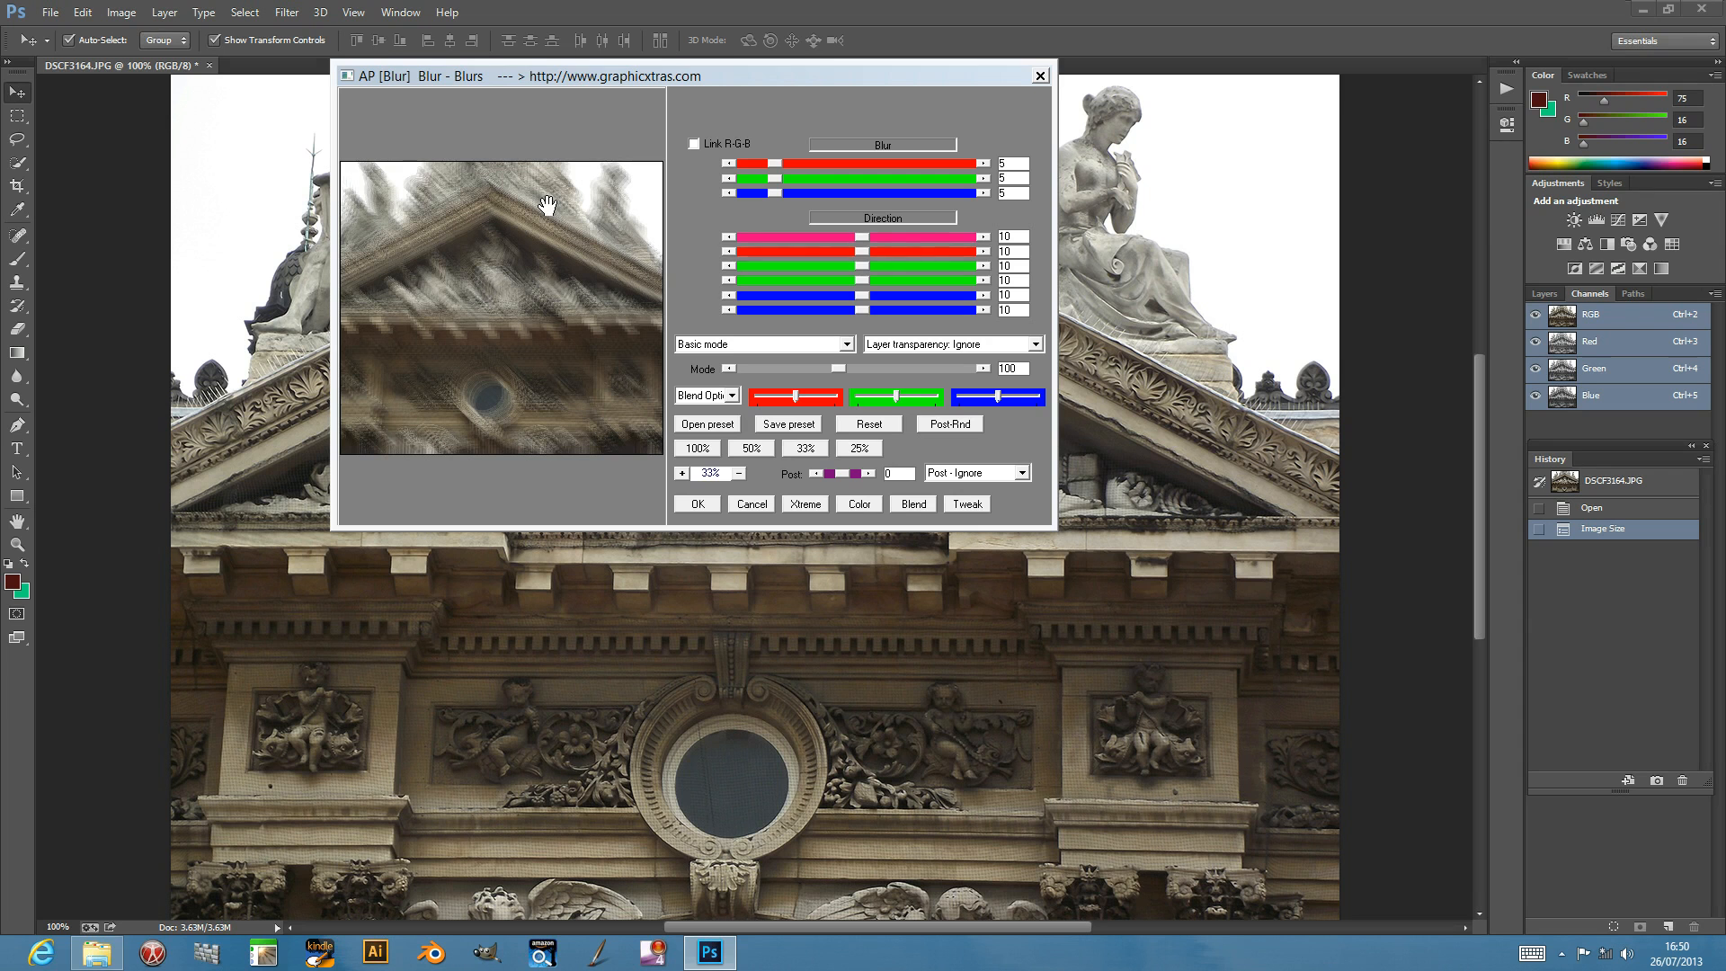
- Set the blur amounts to red 7, green 6 and blue 6, with red directions -67 and -88 and green directions 81 and 60
left_click_drag(780, 162, 832, 191)
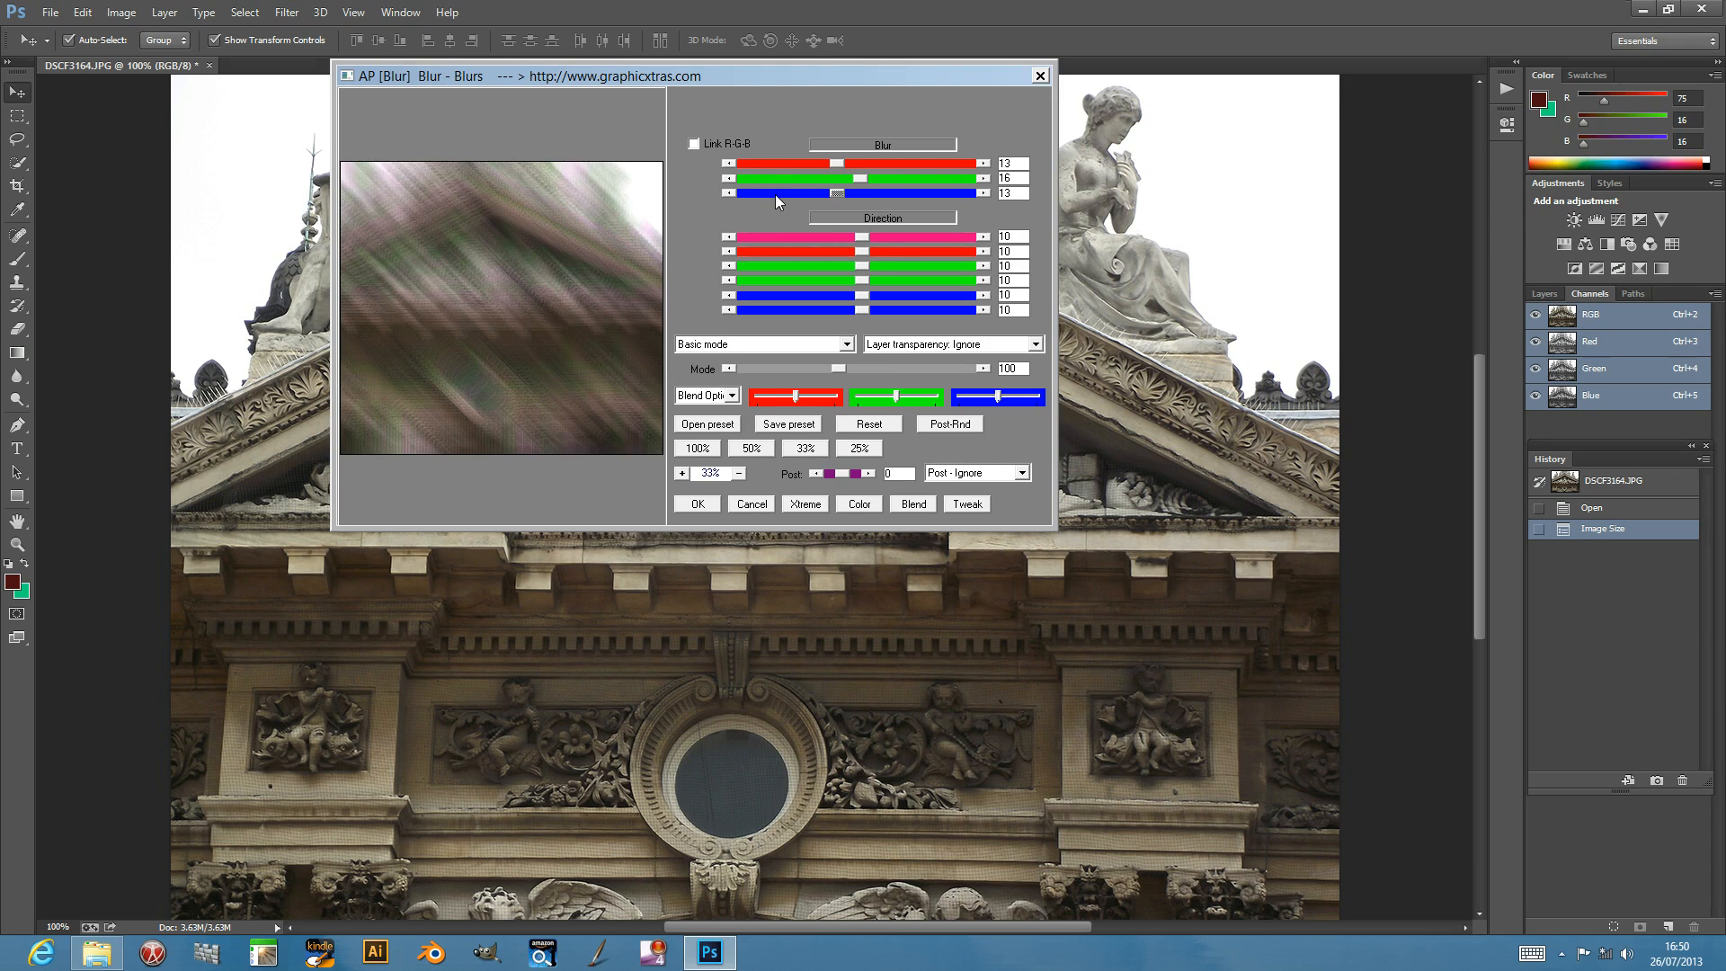
left_click_drag(833, 193, 811, 193)
left_click_drag(867, 236, 807, 248)
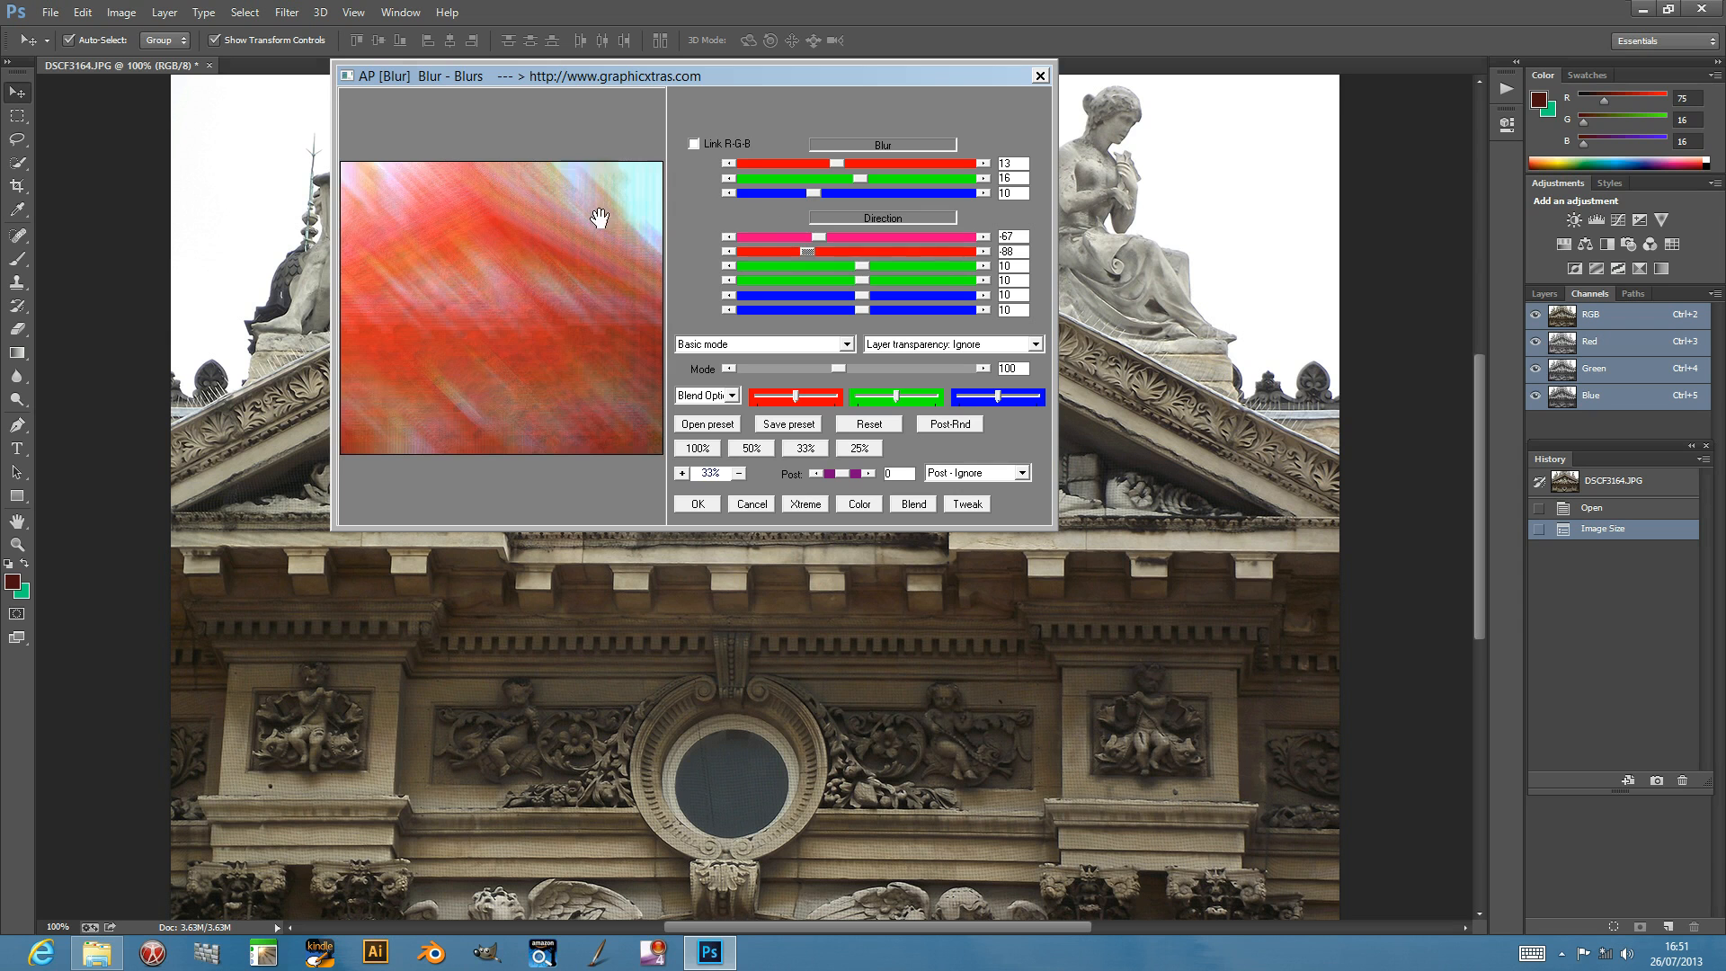
mouse_move(867, 266)
left_mouse_down()
mouse_move(901, 266)
mouse_move(893, 280)
left_mouse_up()
left_click_drag(859, 180, 791, 163)
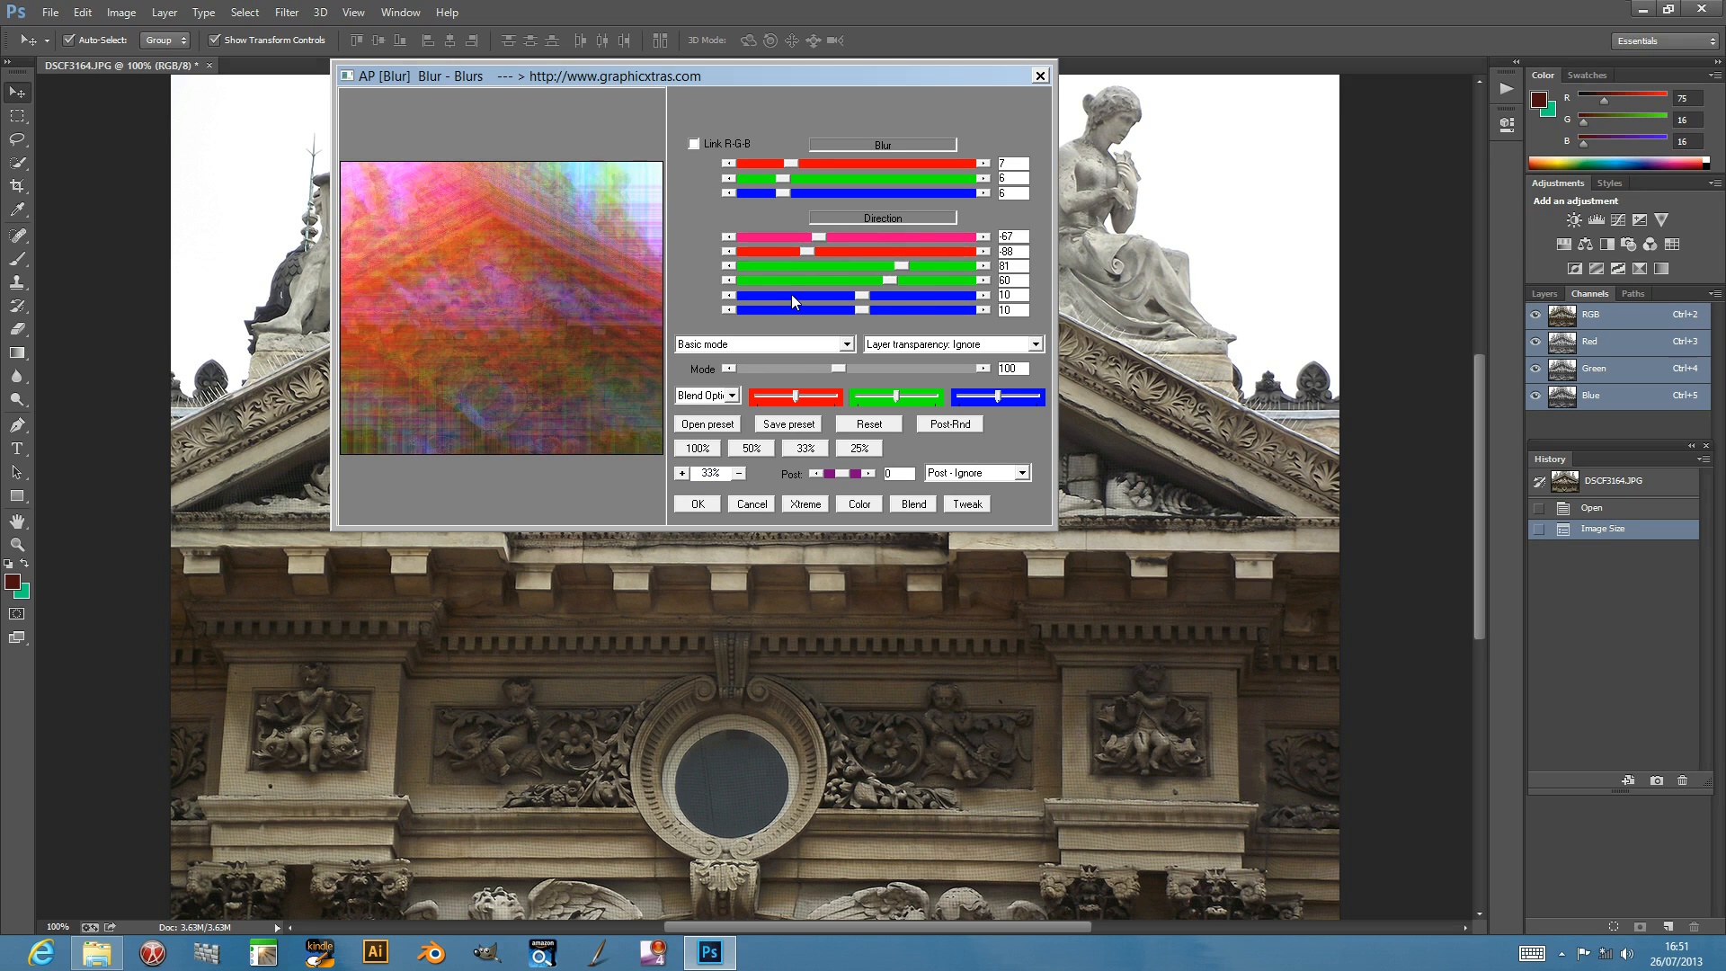
- Randomize the blur amounts and directions several times with the Tweak command
left_click(968, 505)
left_click(967, 506)
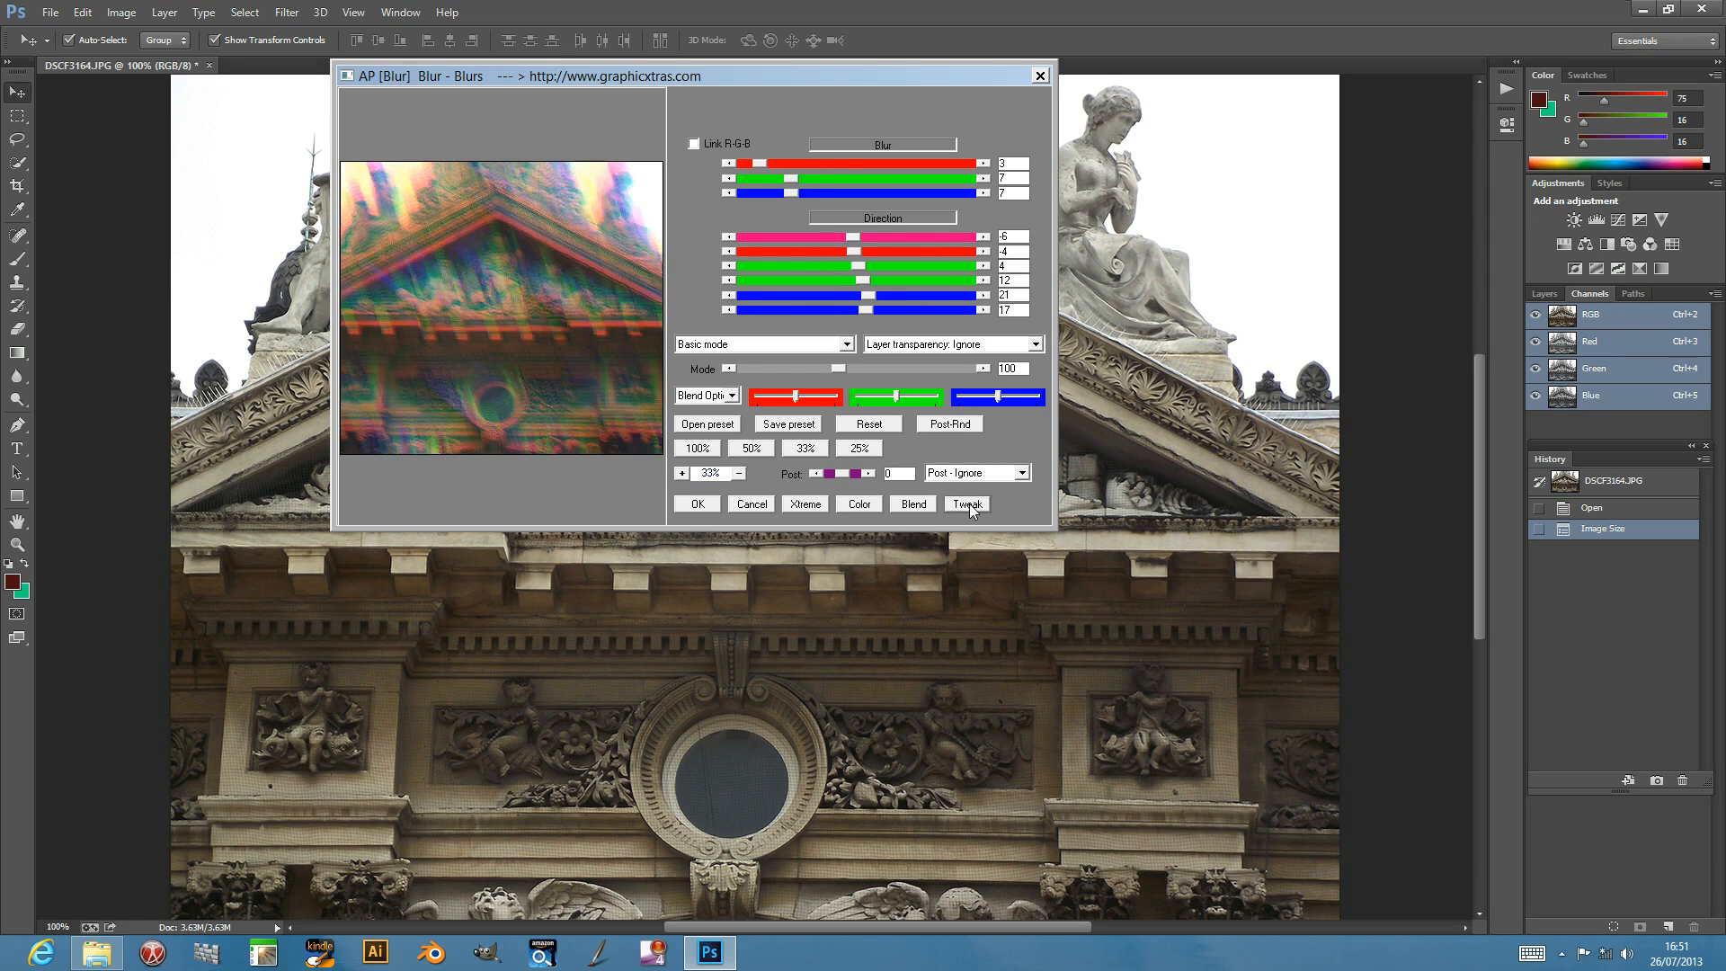
left_click(967, 506)
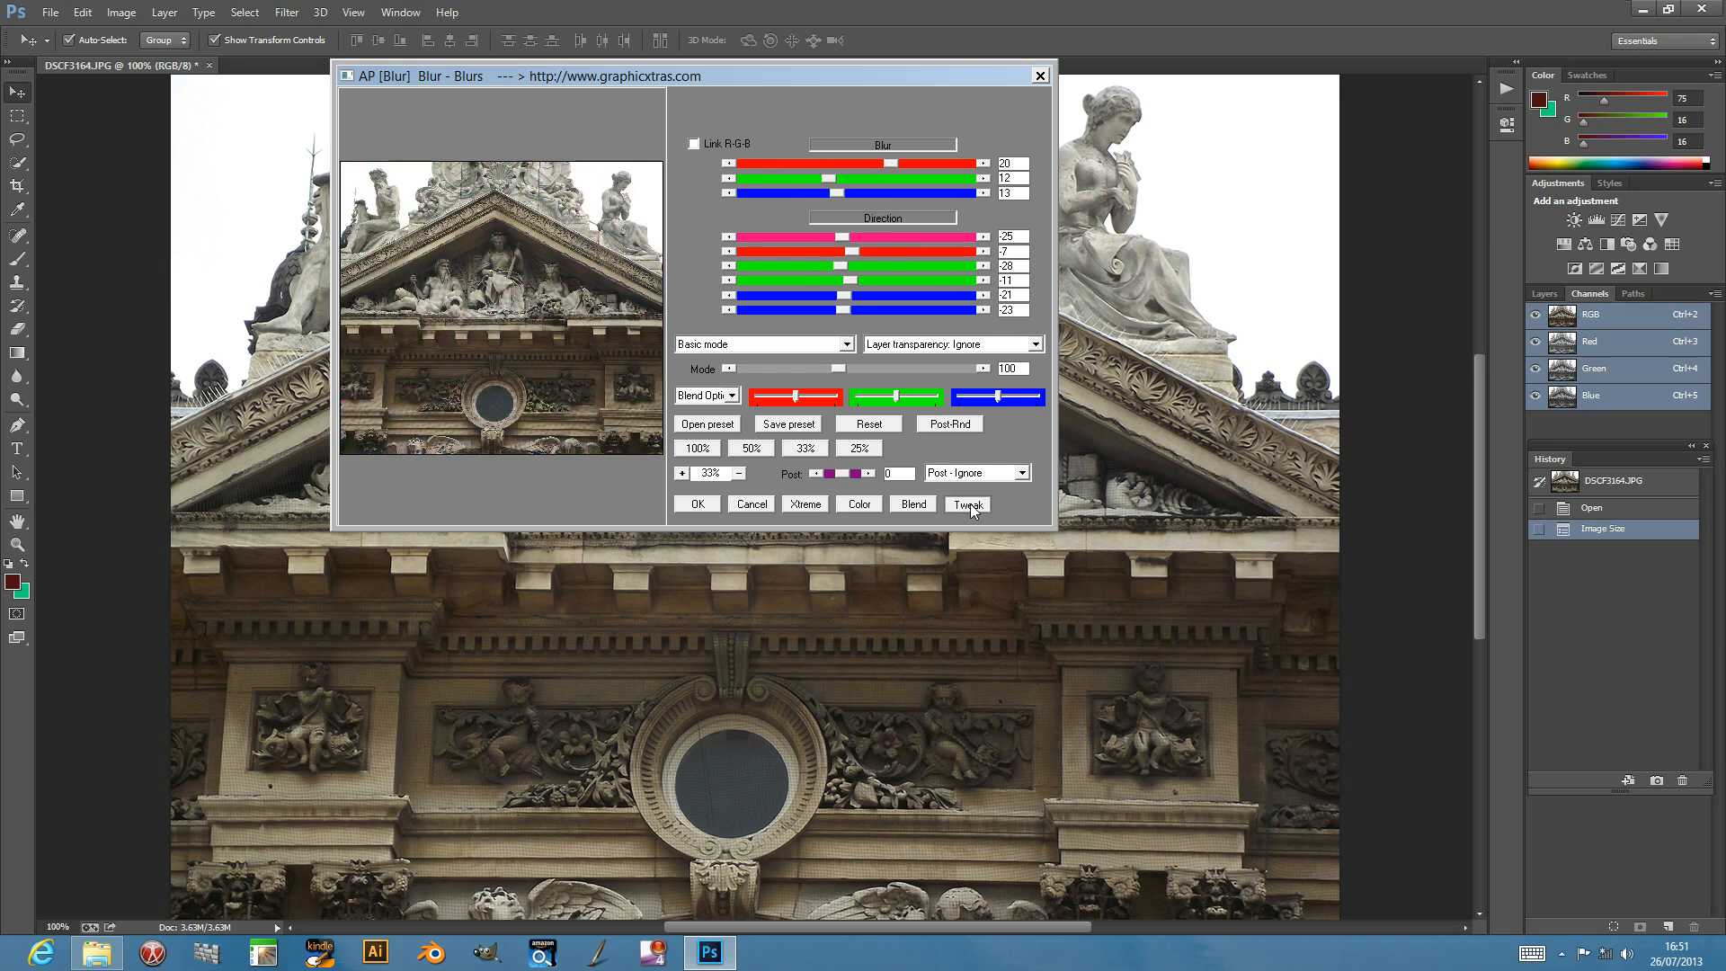
left_click(967, 505)
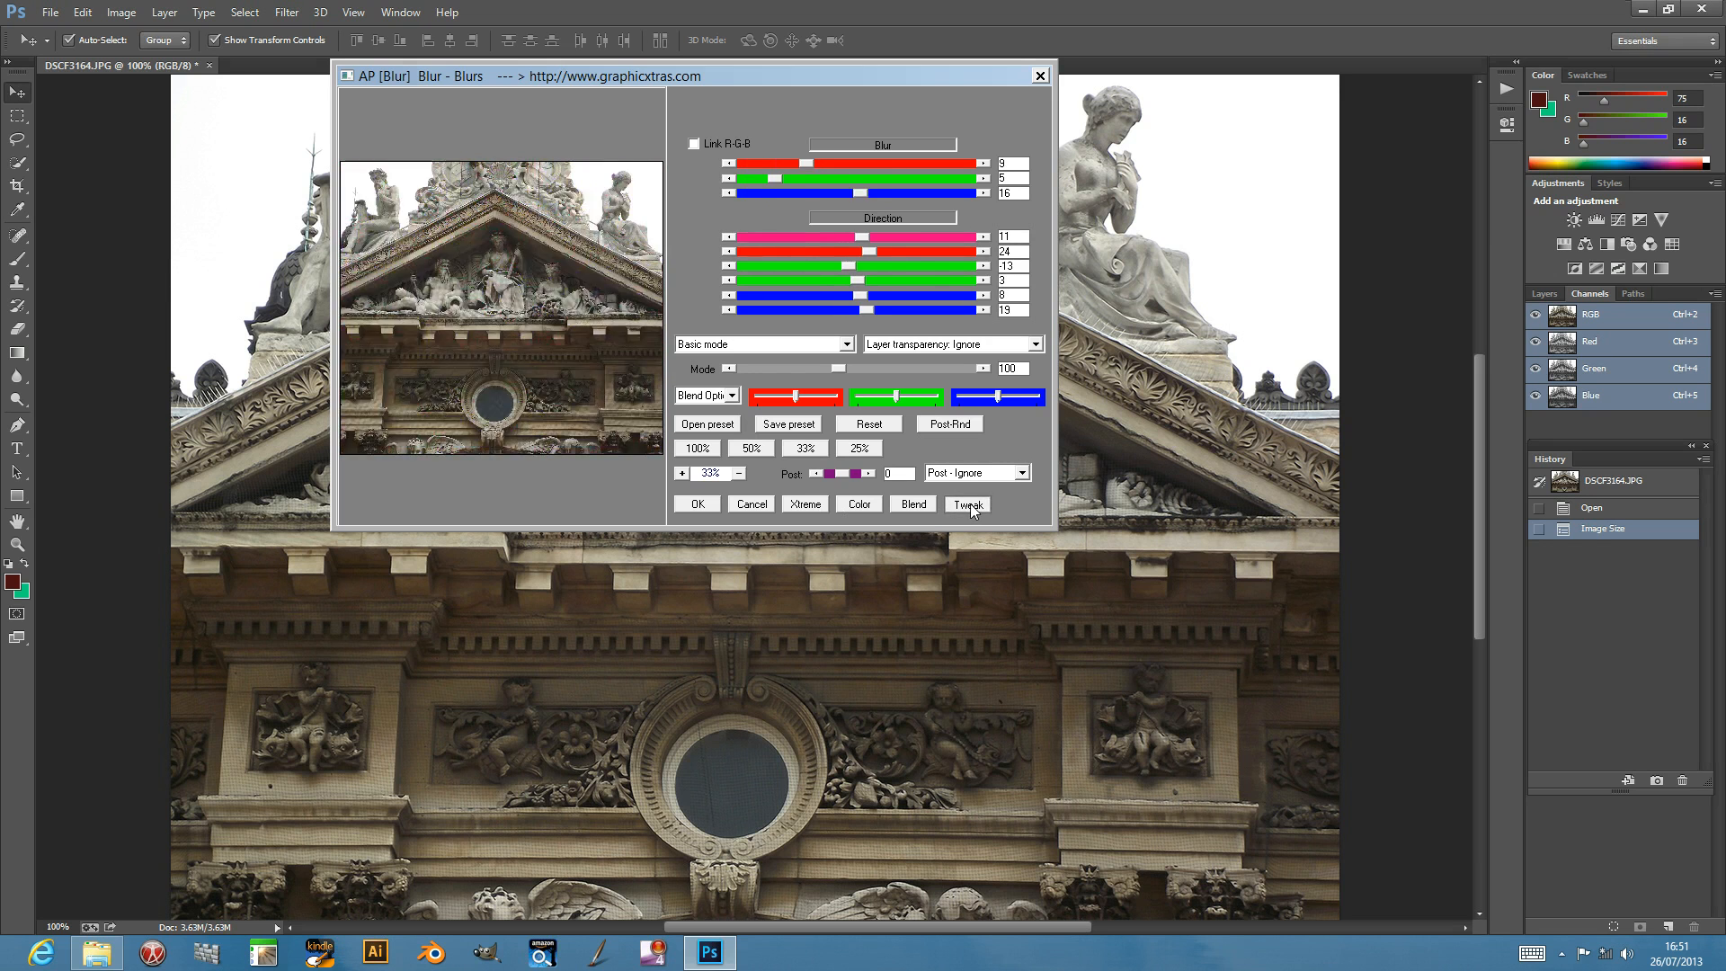
left_click(970, 505)
left_click(971, 505)
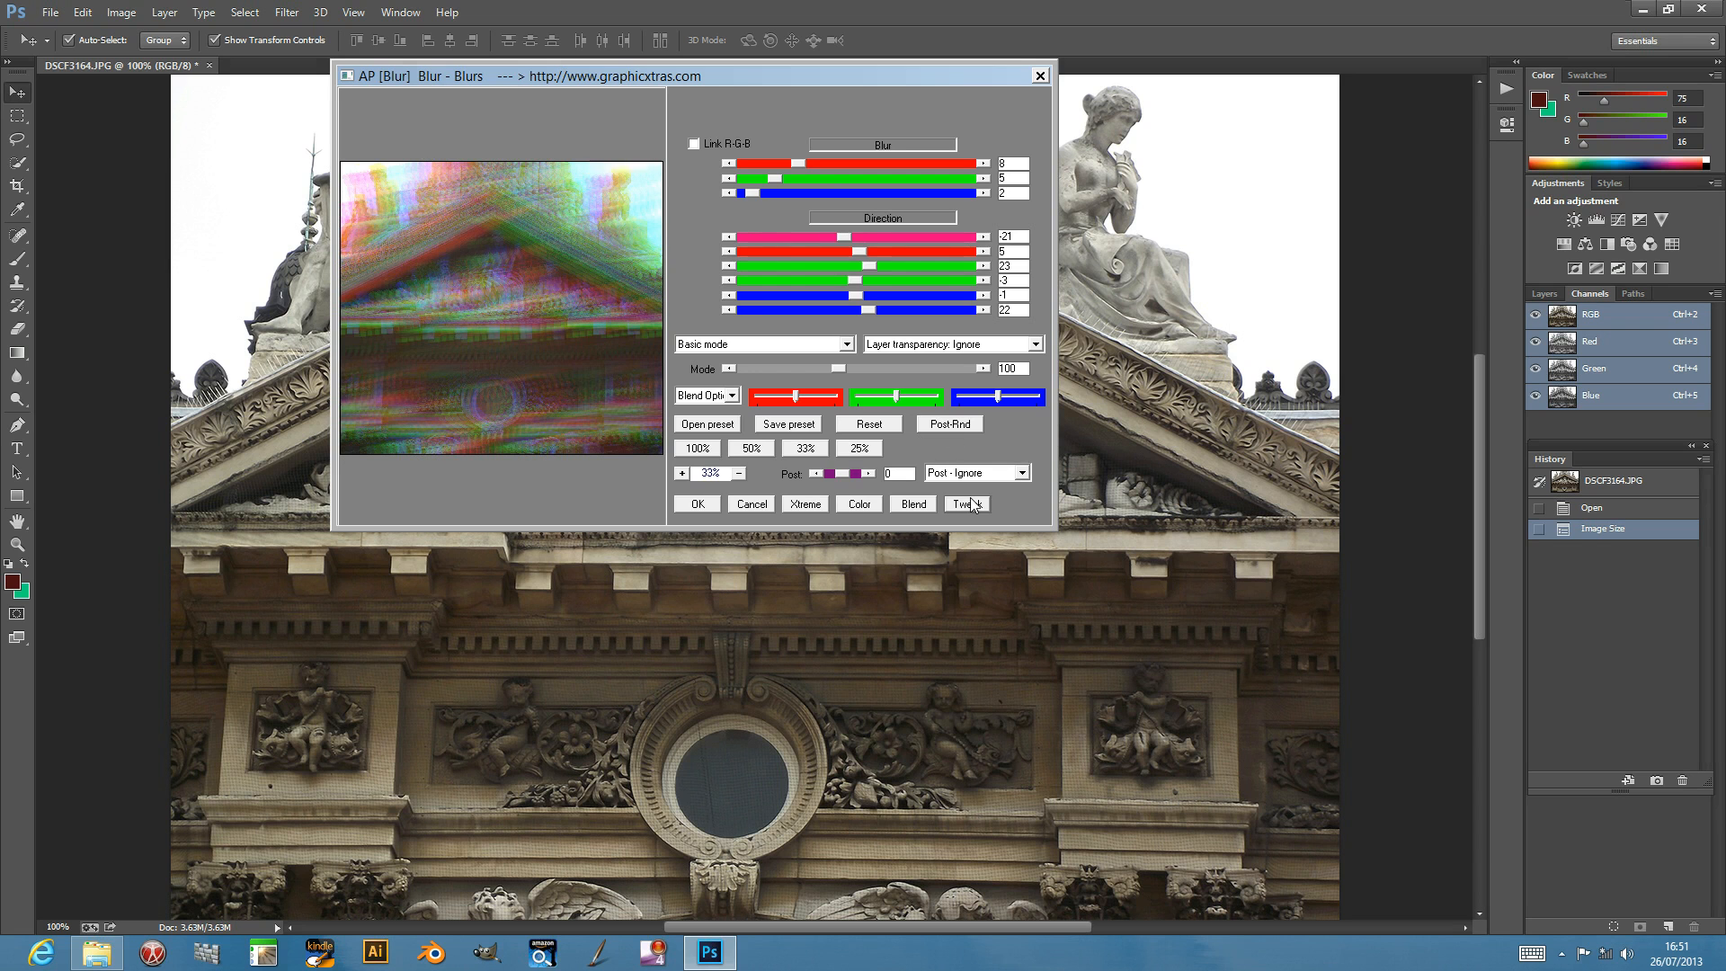
- Cycle through random blend options until GrayAdd is chosen, and tweak the blur and direction values once more
left_click(732, 396)
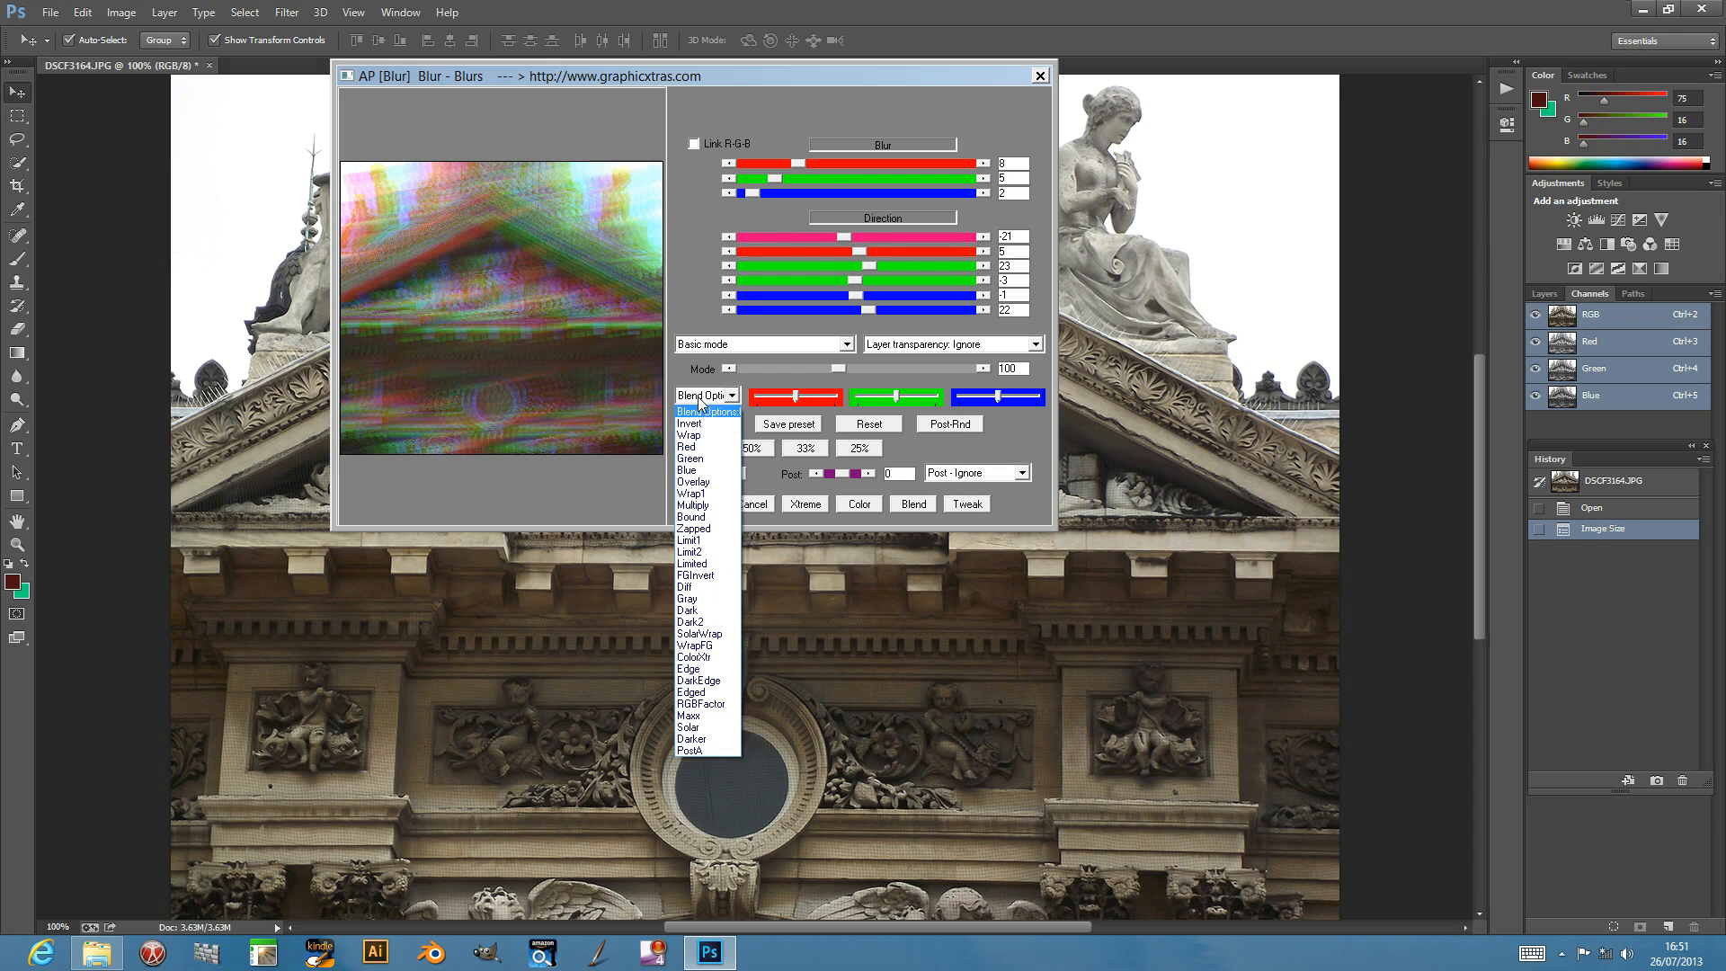
left_click(711, 646)
left_click(914, 504)
left_click(914, 504)
left_click(915, 503)
left_click(914, 504)
left_click(914, 503)
left_click(982, 503)
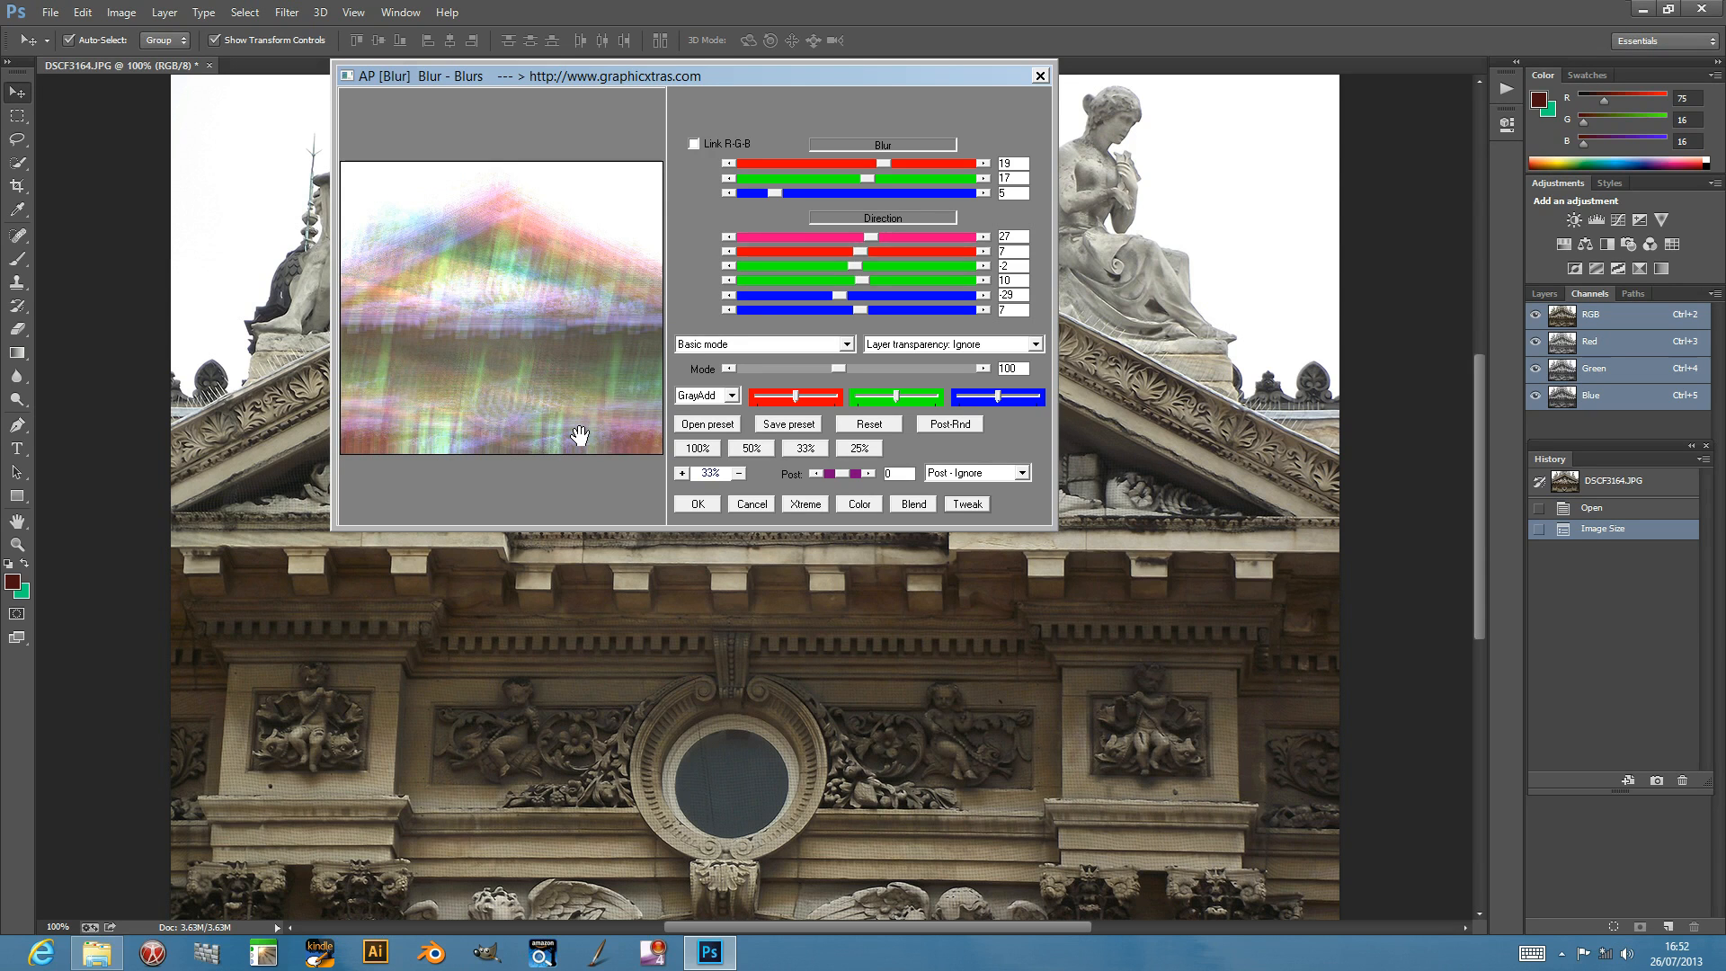
- Choose Basic mode for the blur and set the mode amount to 92
left_click(747, 344)
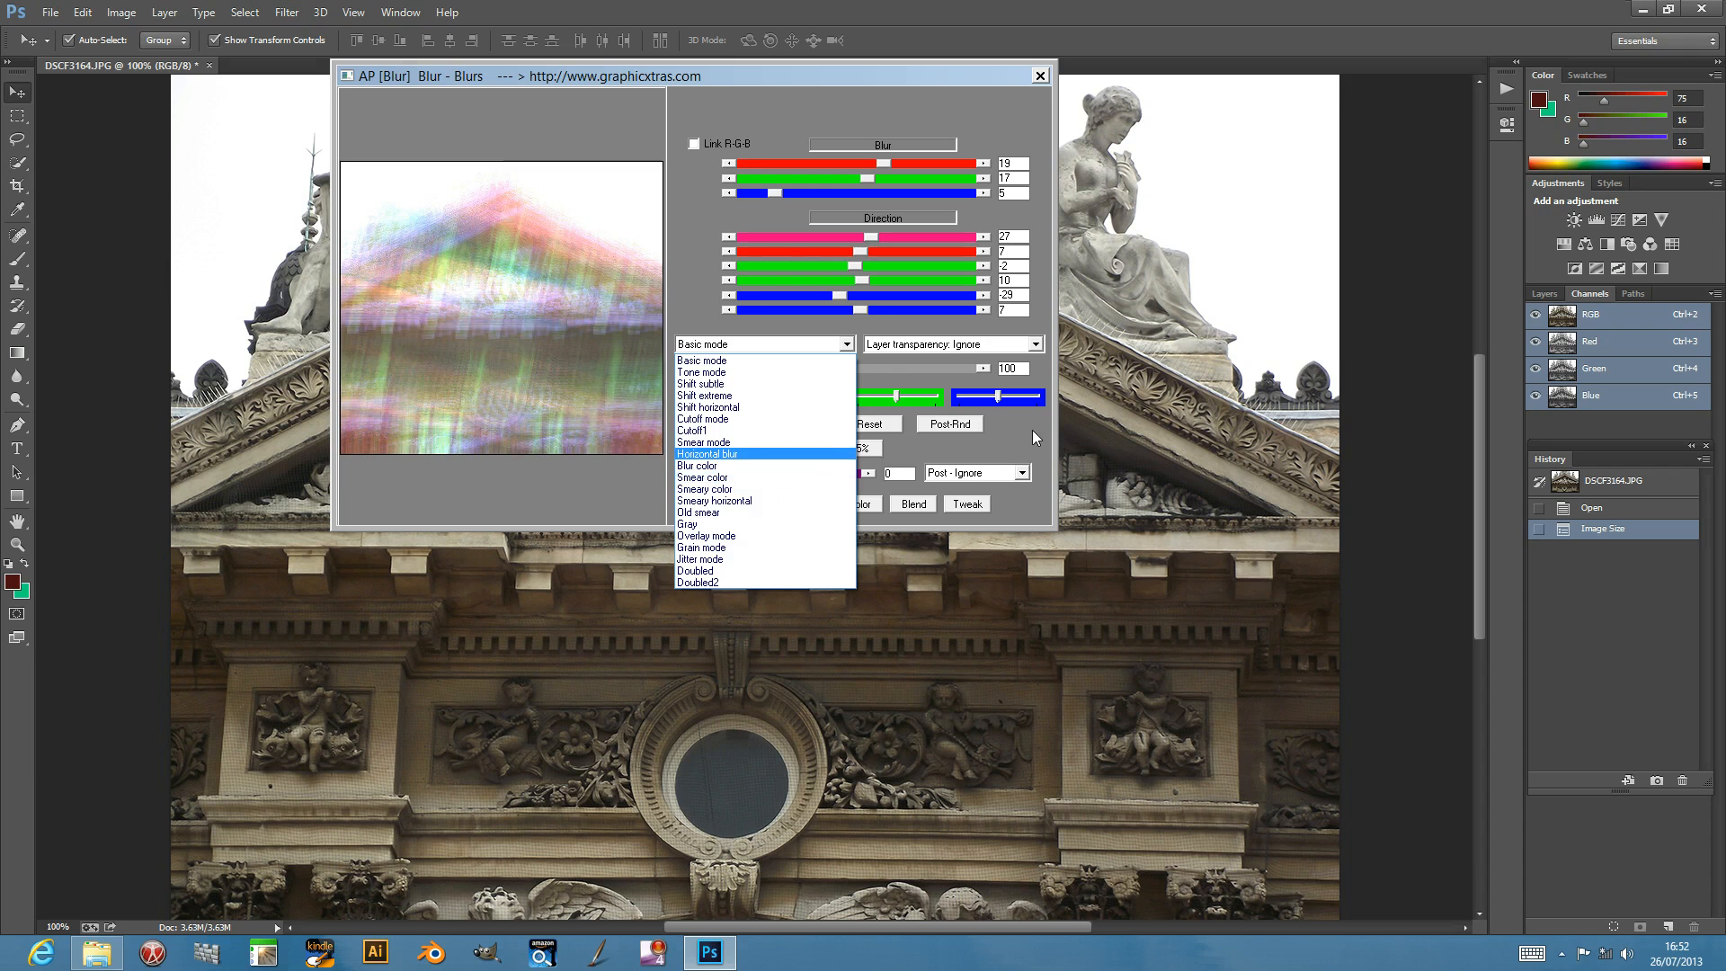
left_click(844, 360)
mouse_move(843, 365)
left_mouse_down()
mouse_move(867, 368)
mouse_move(836, 367)
left_mouse_up()
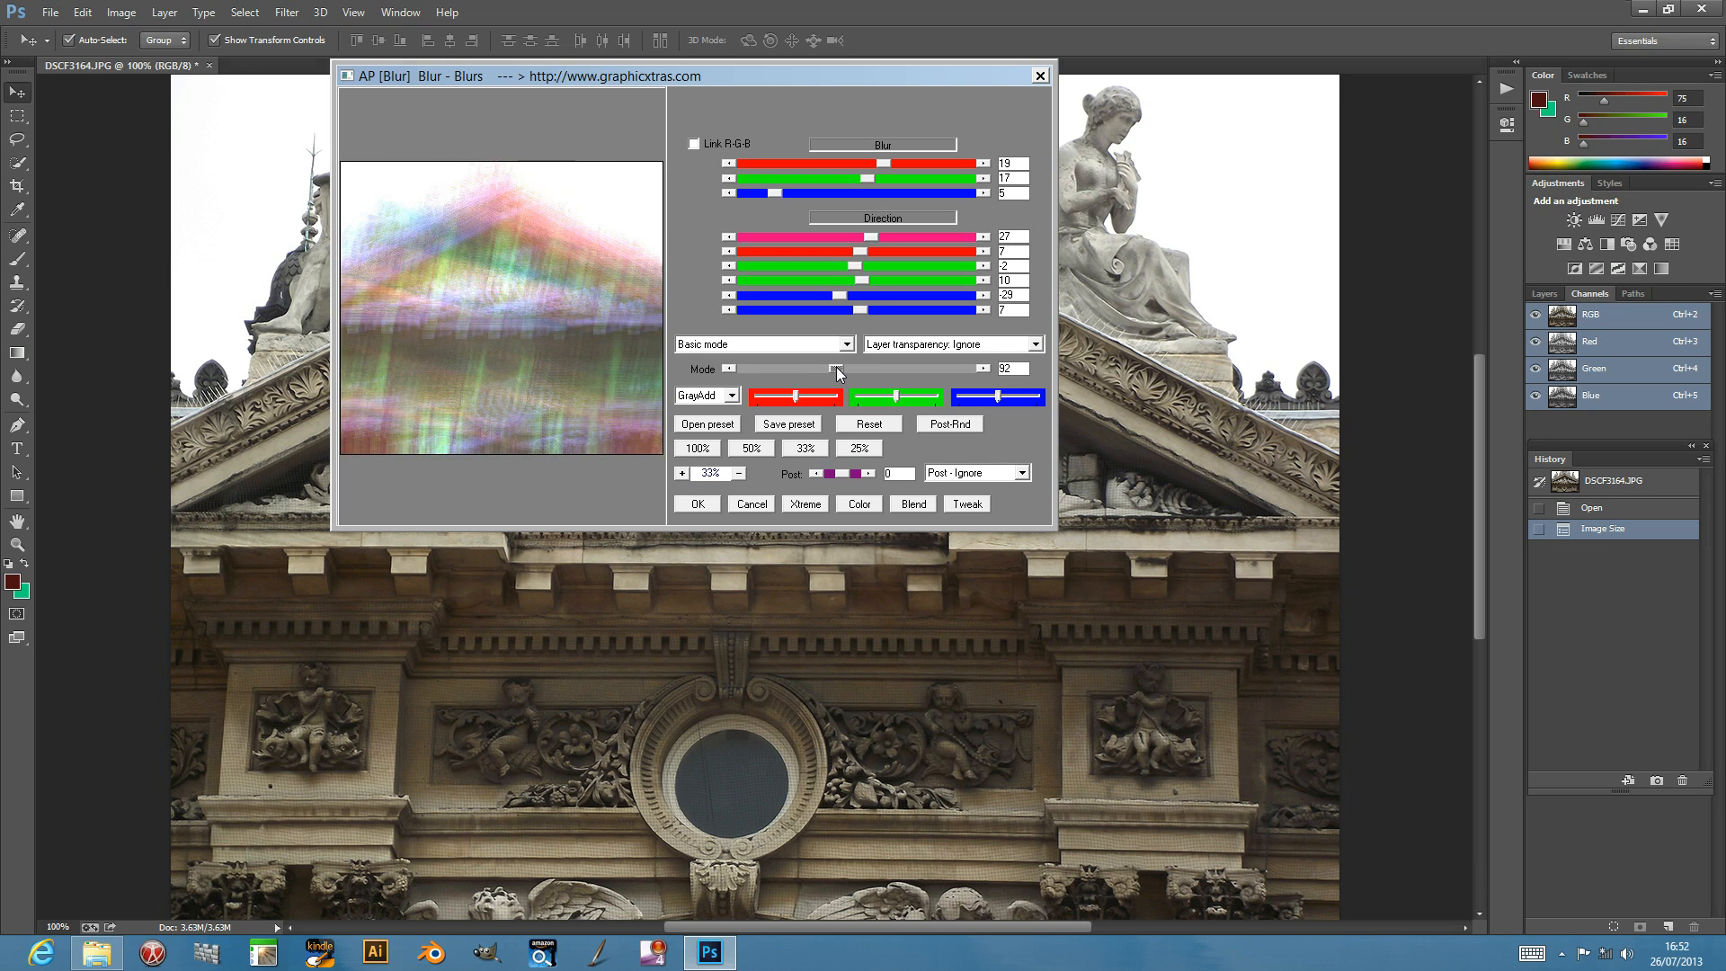
- Randomize the color balance to a fiery orange look and raise its red and green levels slightly
left_click(865, 509)
left_click(861, 509)
left_click(861, 509)
left_click(862, 509)
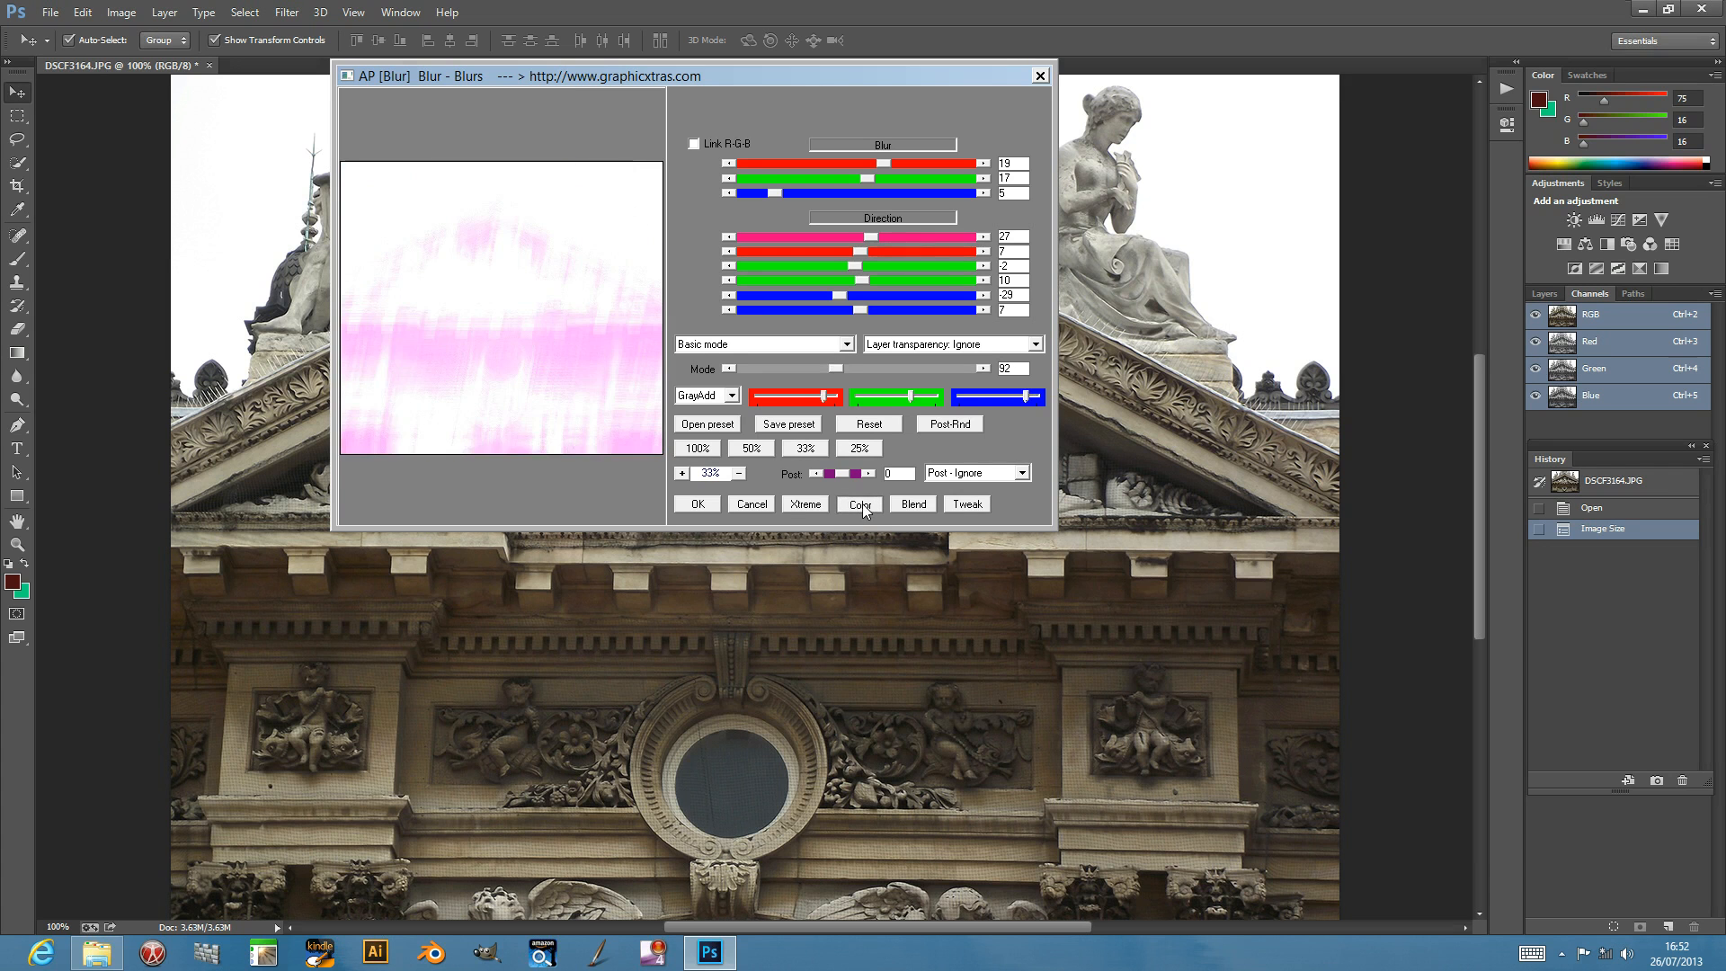
left_click(863, 509)
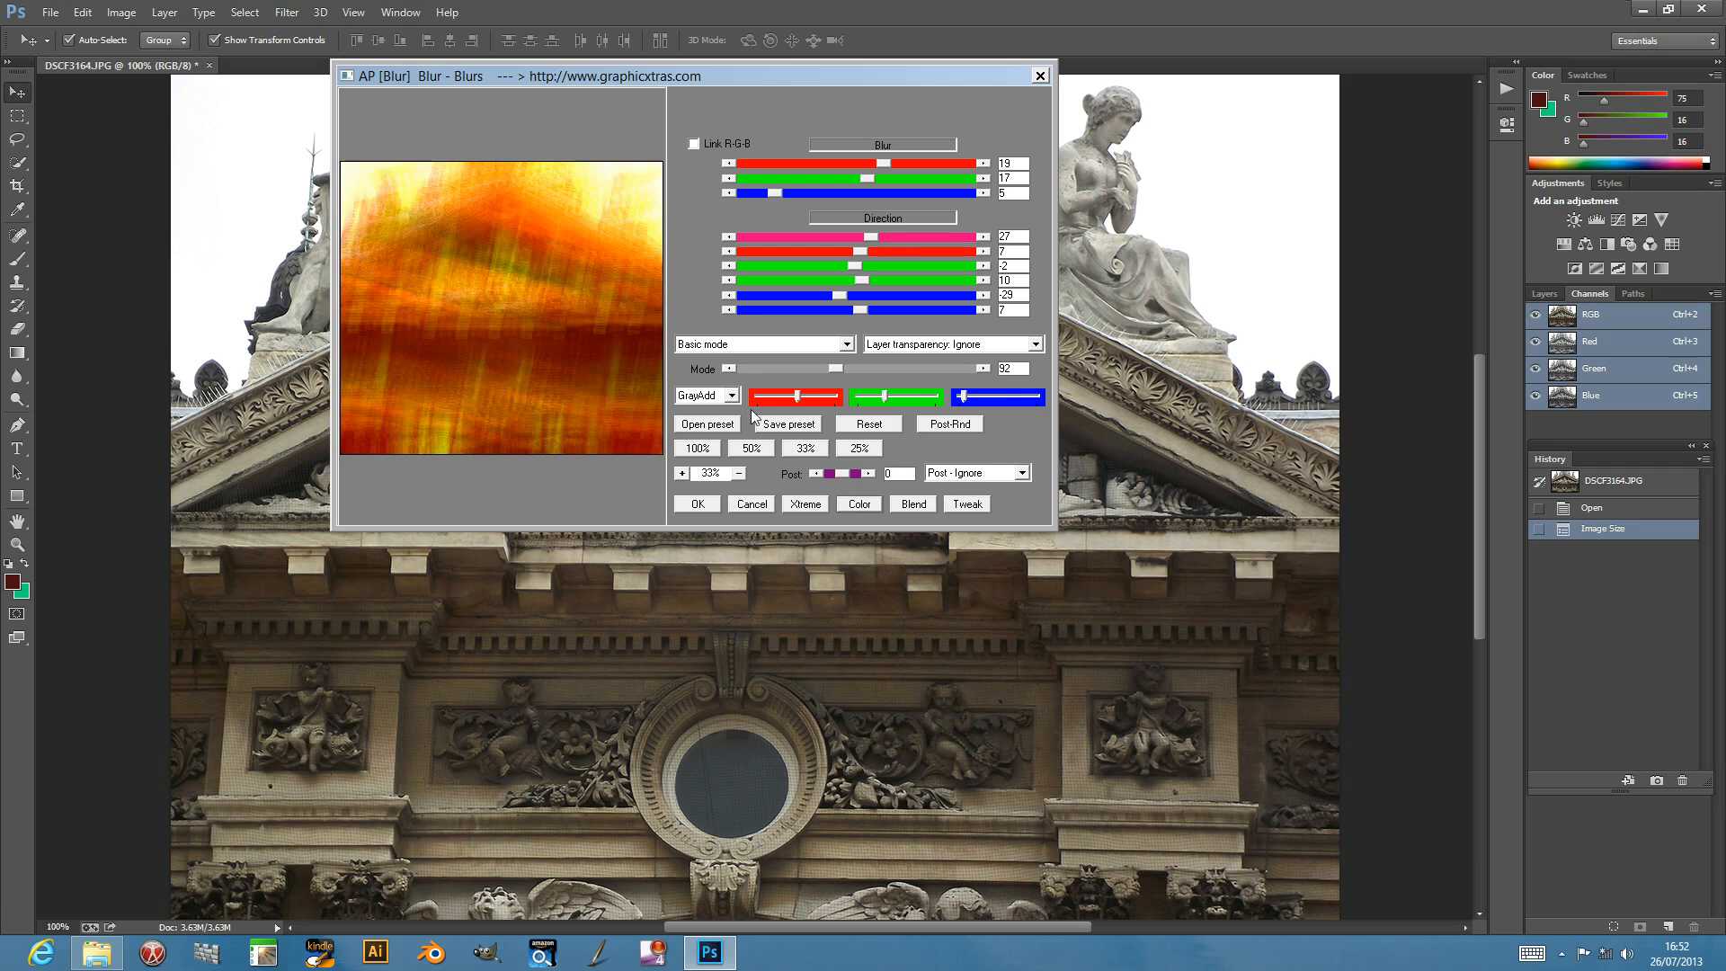
left_click_drag(799, 398, 890, 397)
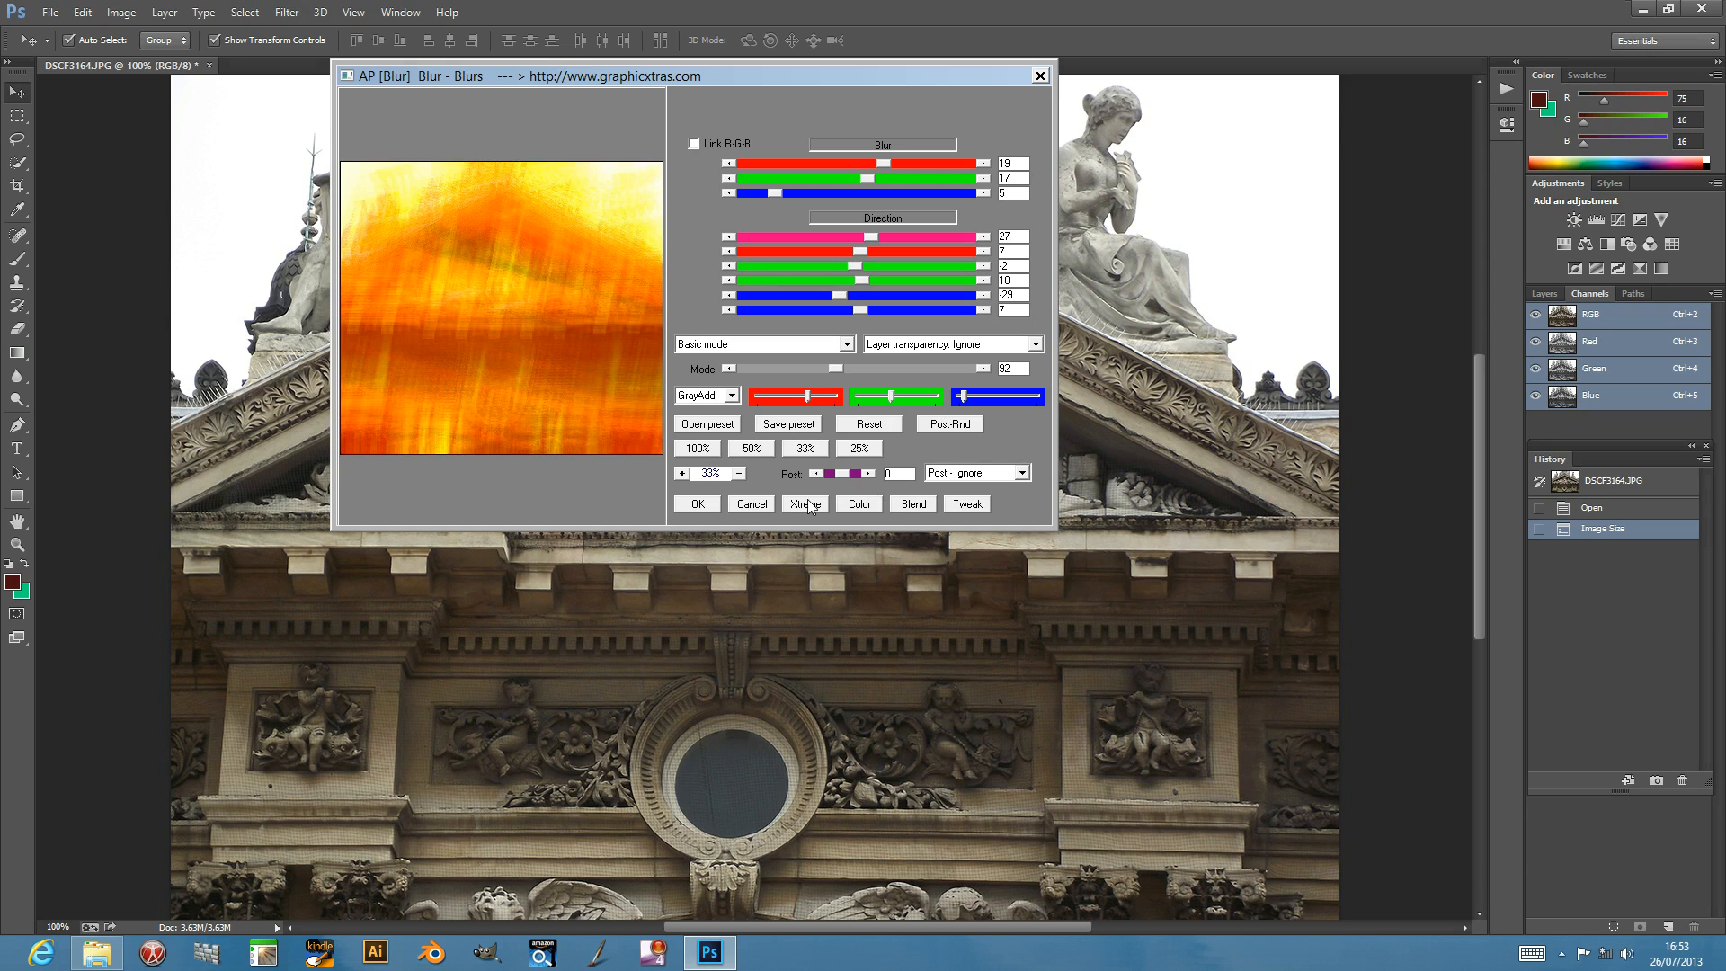
- Try the Gradient 8 post effect on the blur and switch it to Gradient 3
left_click(964, 424)
left_click(972, 473)
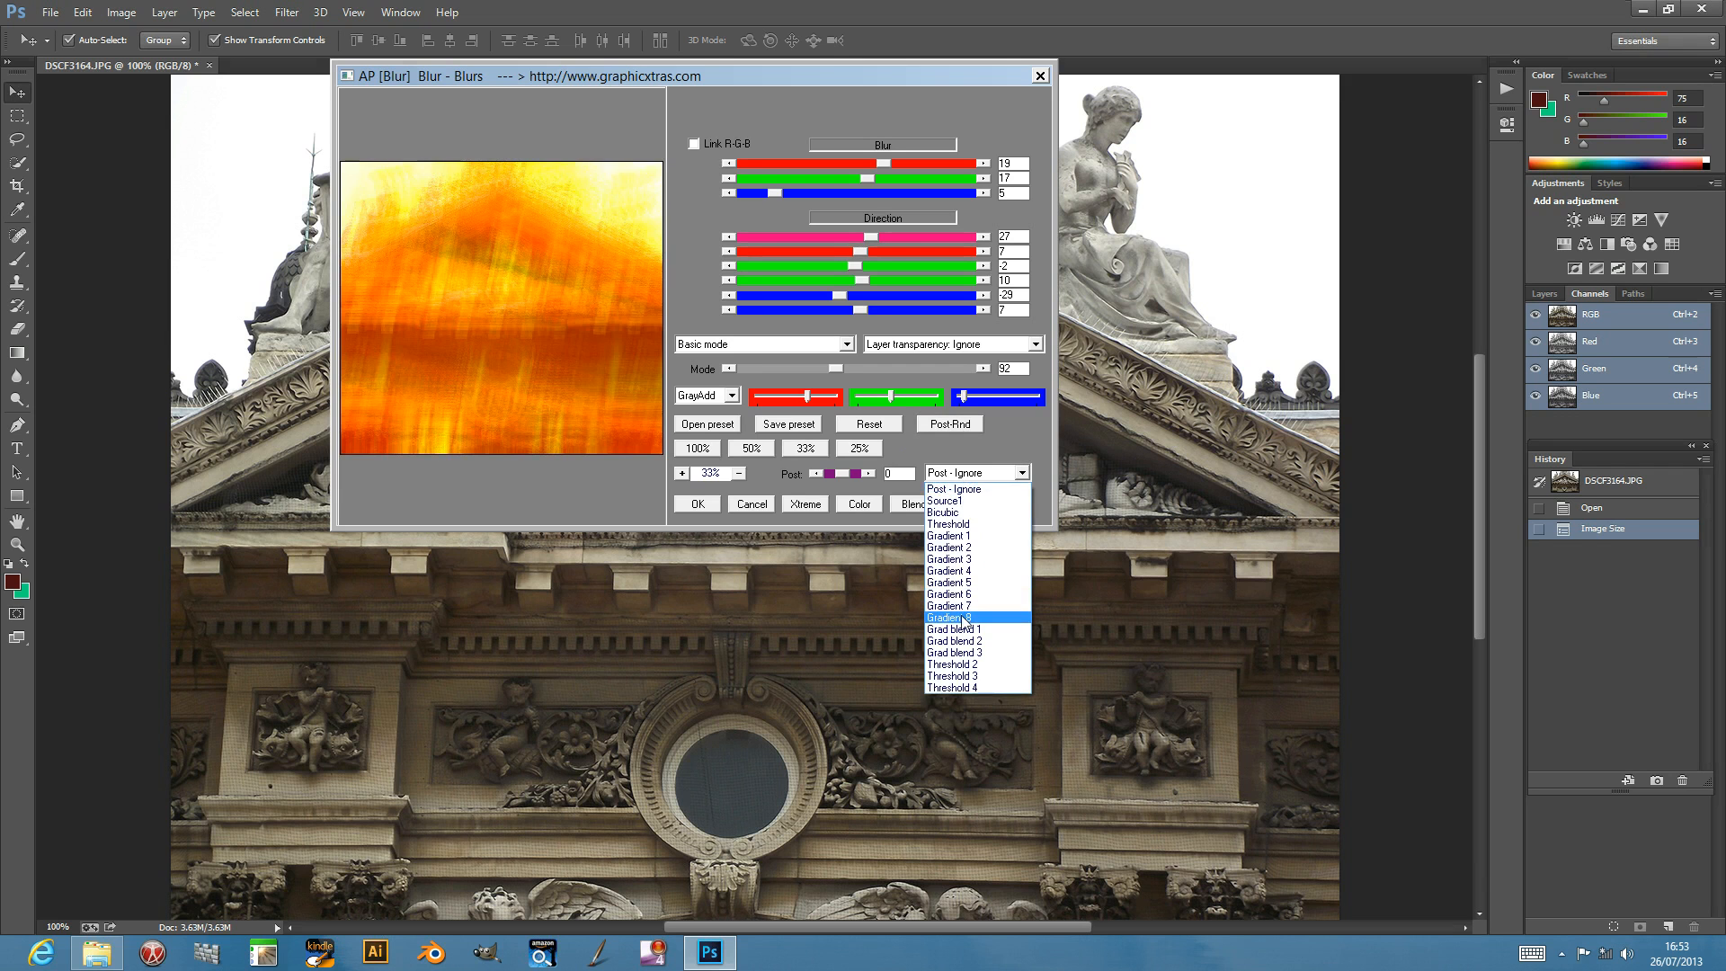
left_click(962, 615)
left_click(964, 473)
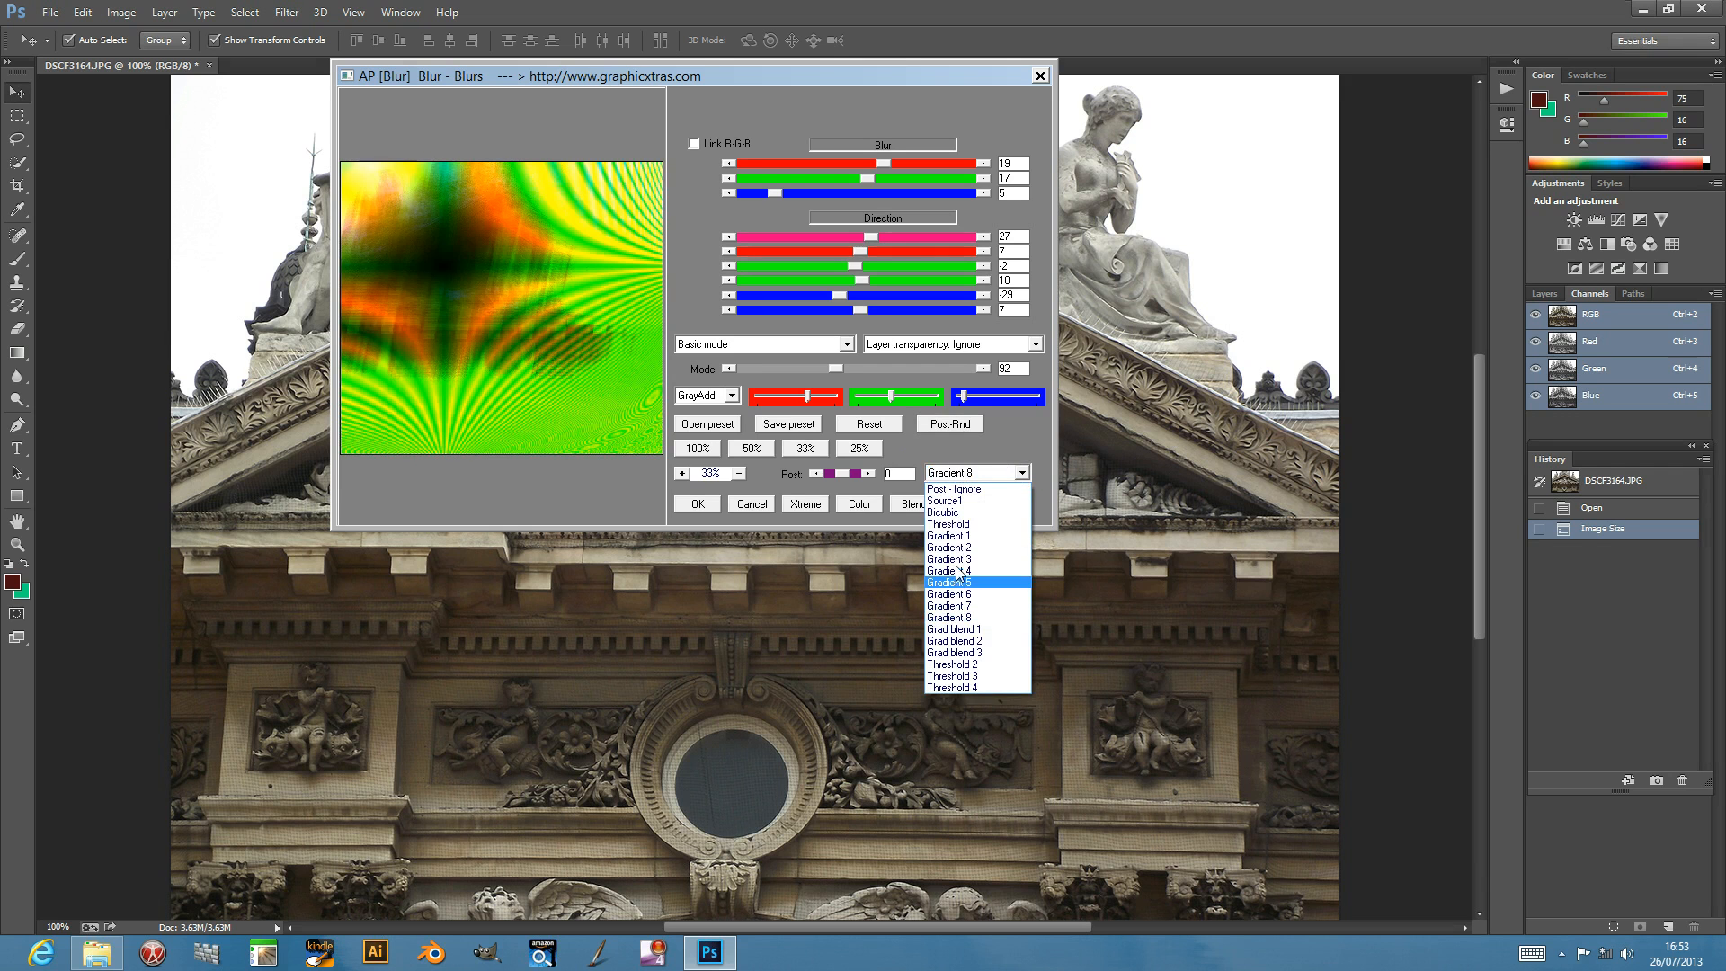
left_click(960, 560)
- Randomize the Gradient 3 post effect several times to get concentric rectangular color bands
left_click(963, 428)
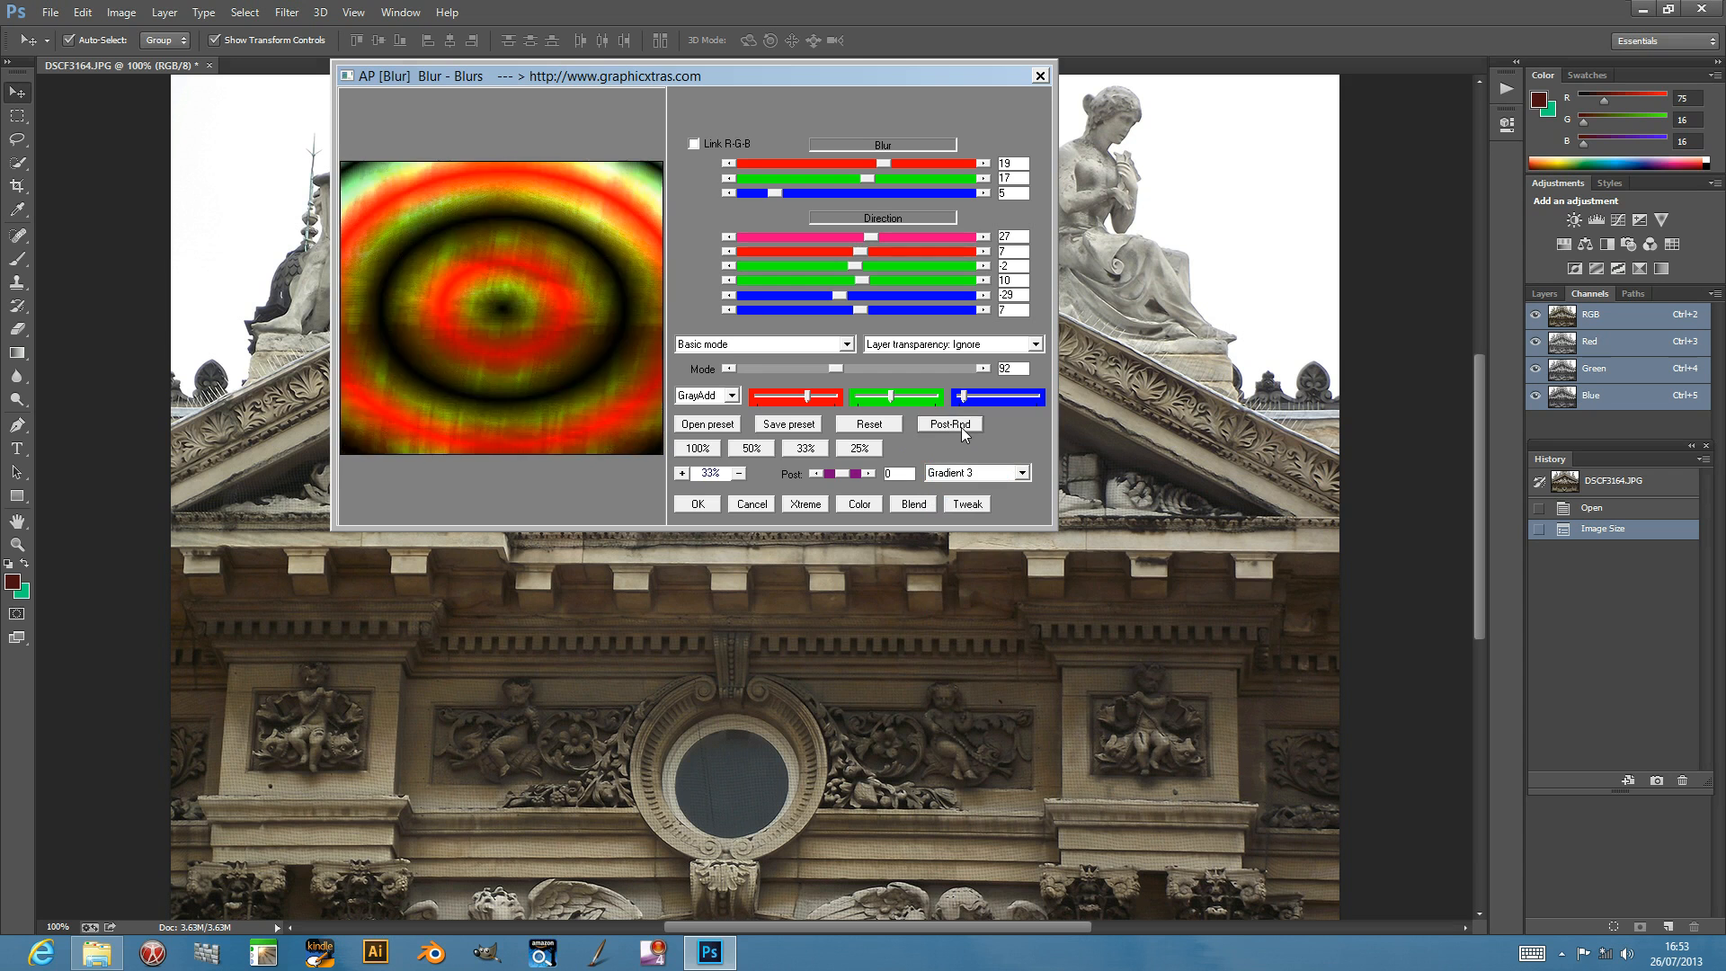
left_click(963, 428)
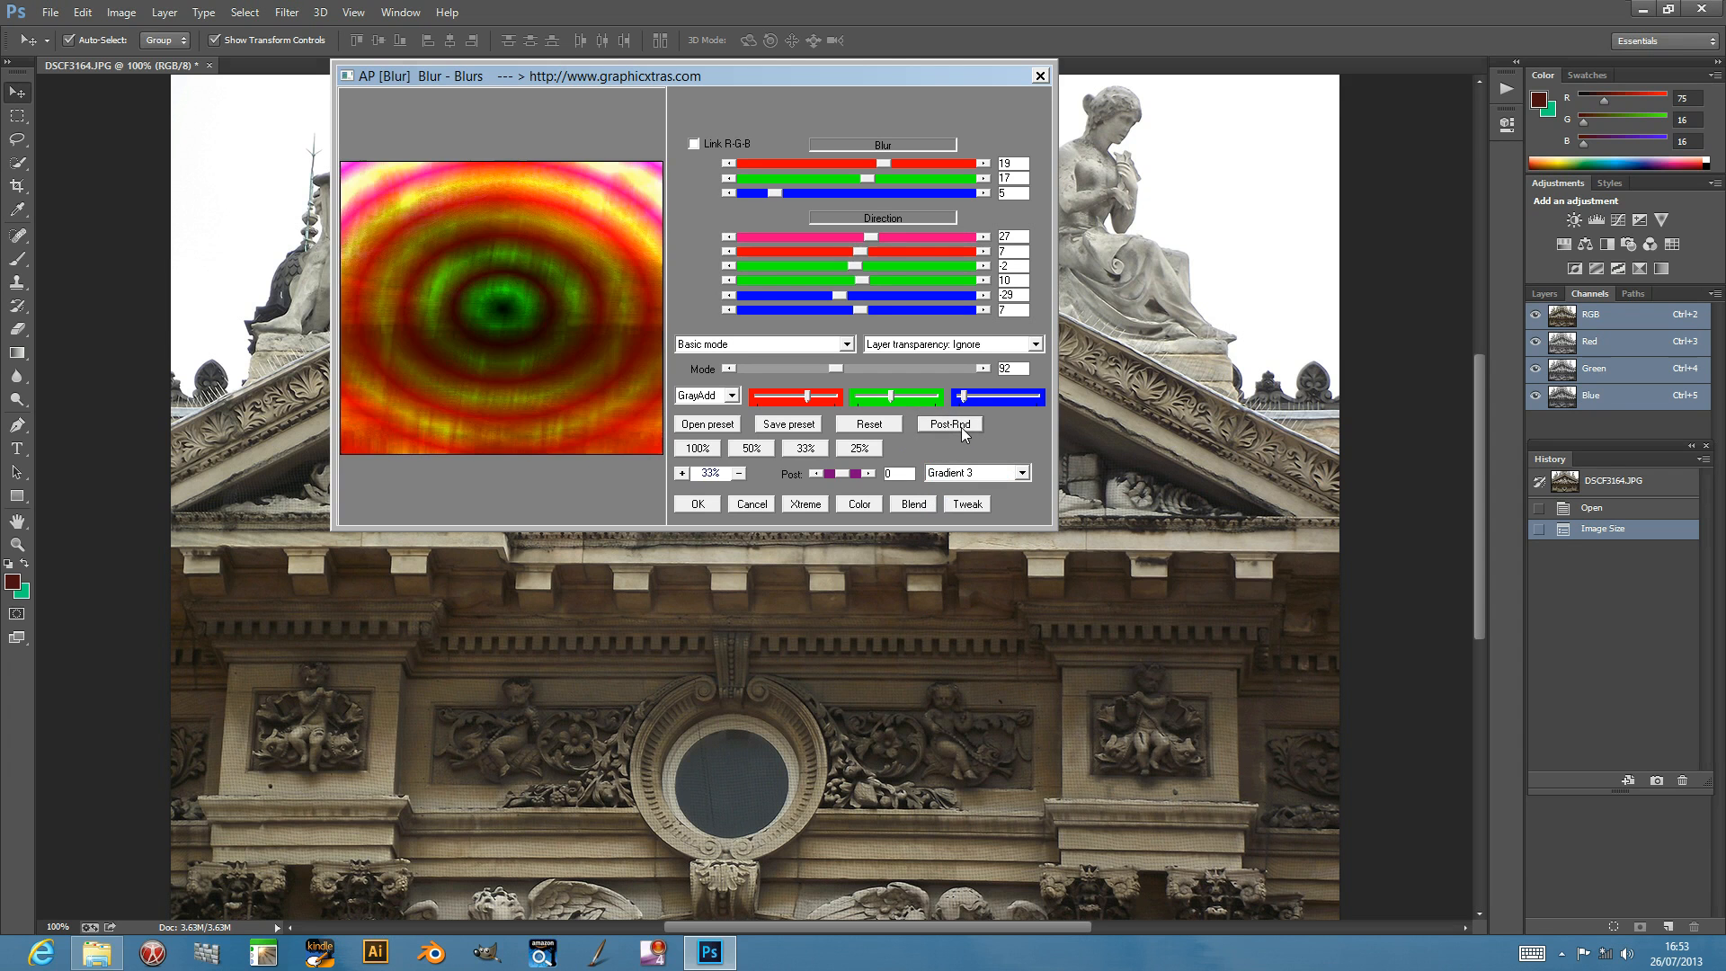
left_click(962, 428)
left_click(962, 428)
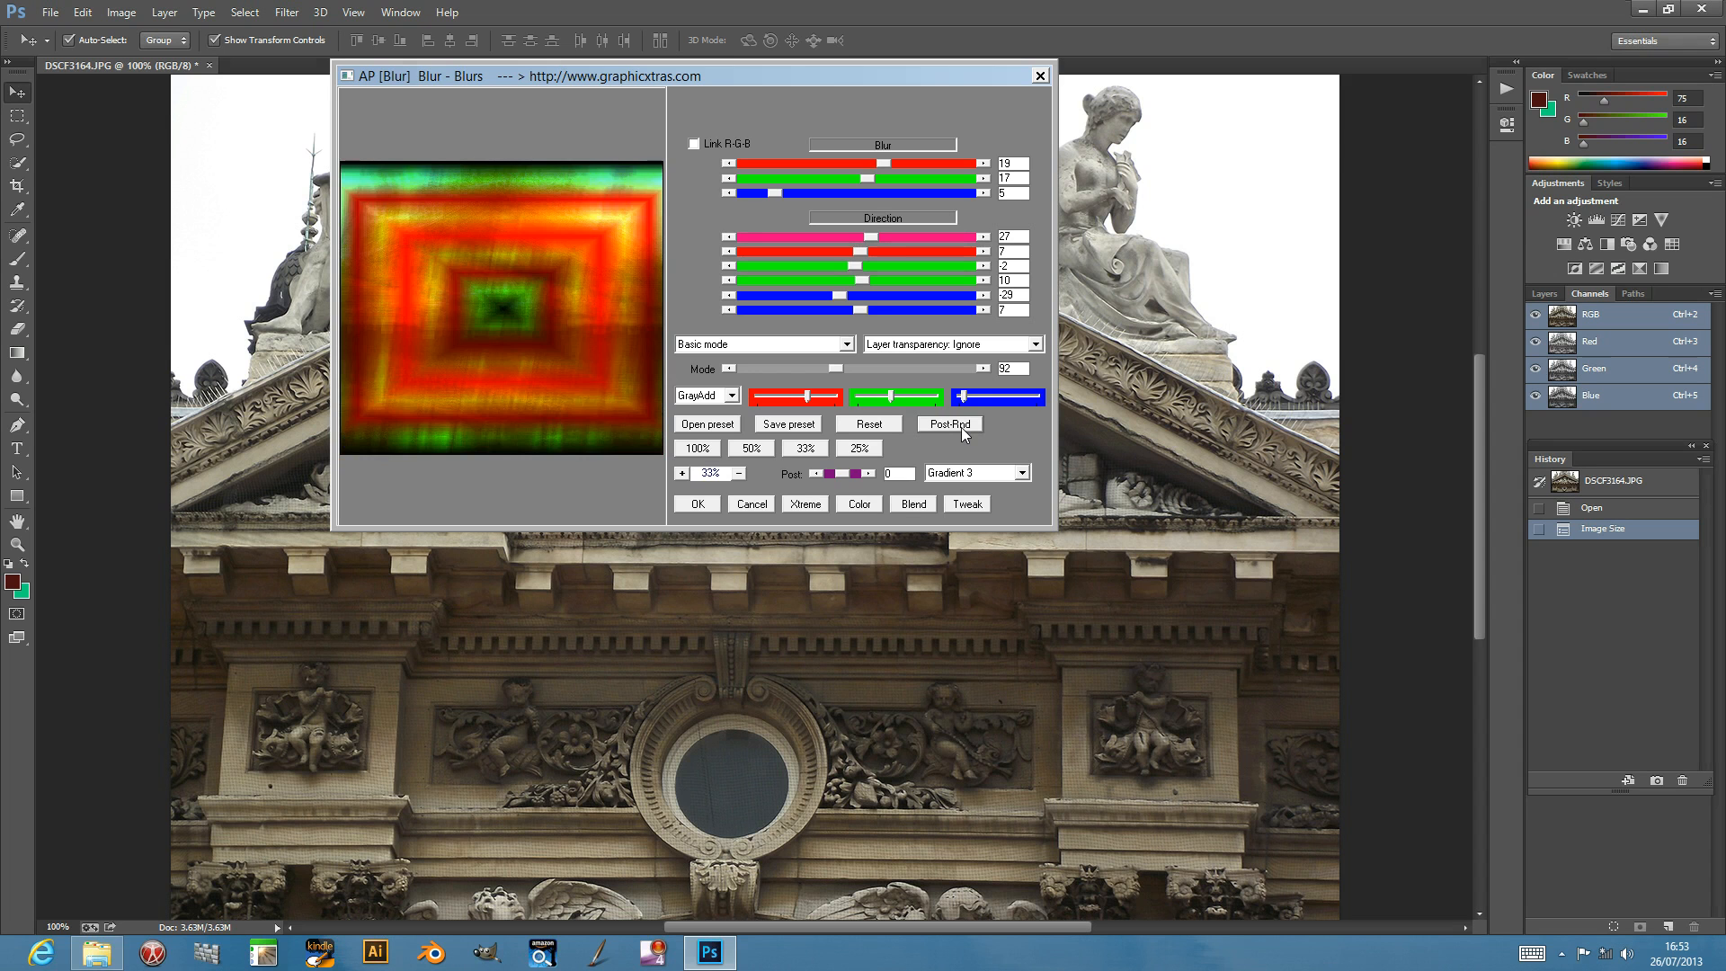
- Reset the blur filter's settings, randomize them with the Xtreme command and apply the filter to the photo
left_click(877, 425)
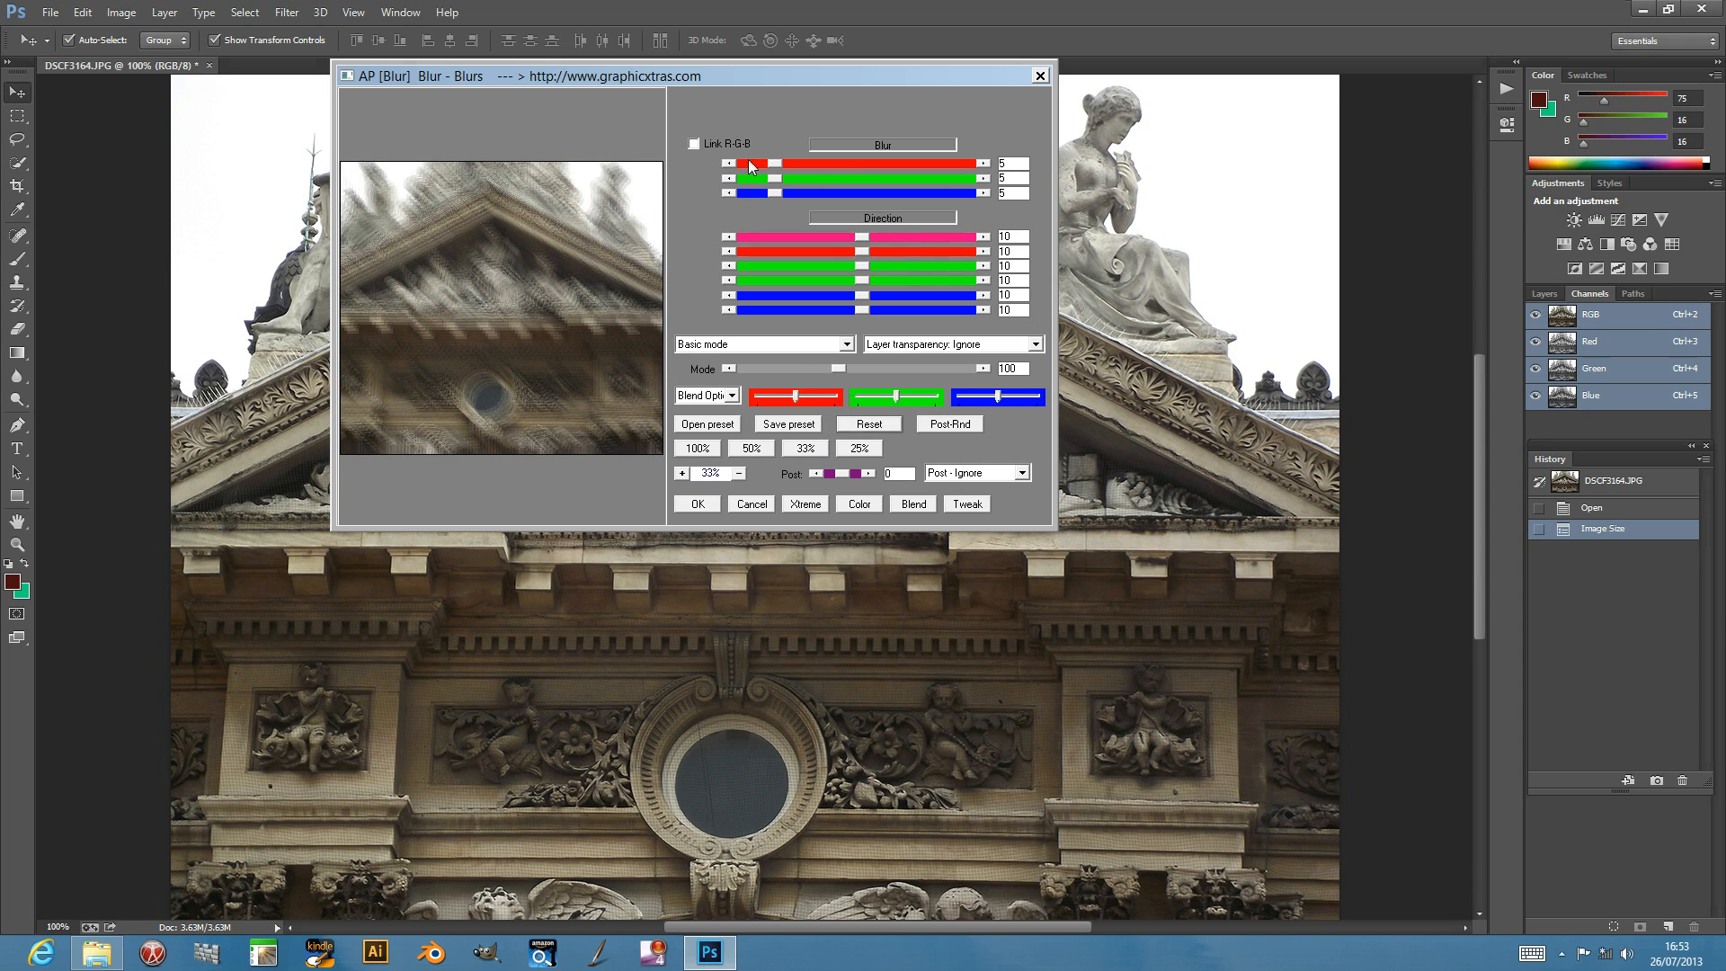
left_click(796, 508)
left_click(798, 508)
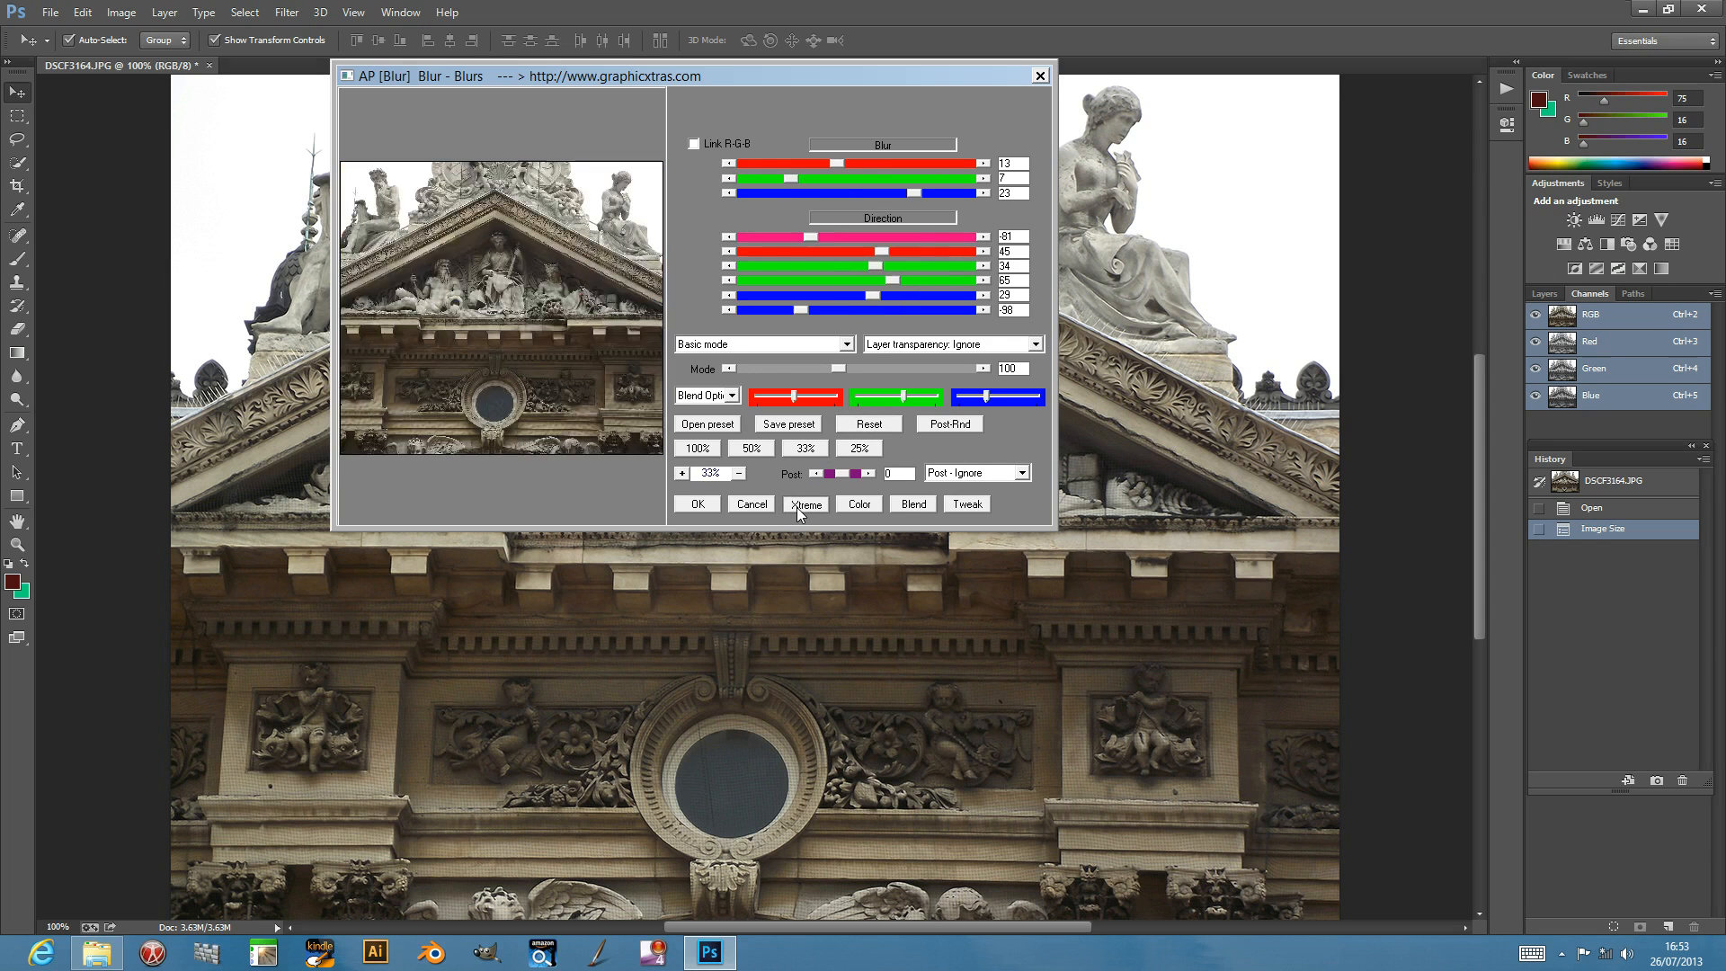
left_click(696, 505)
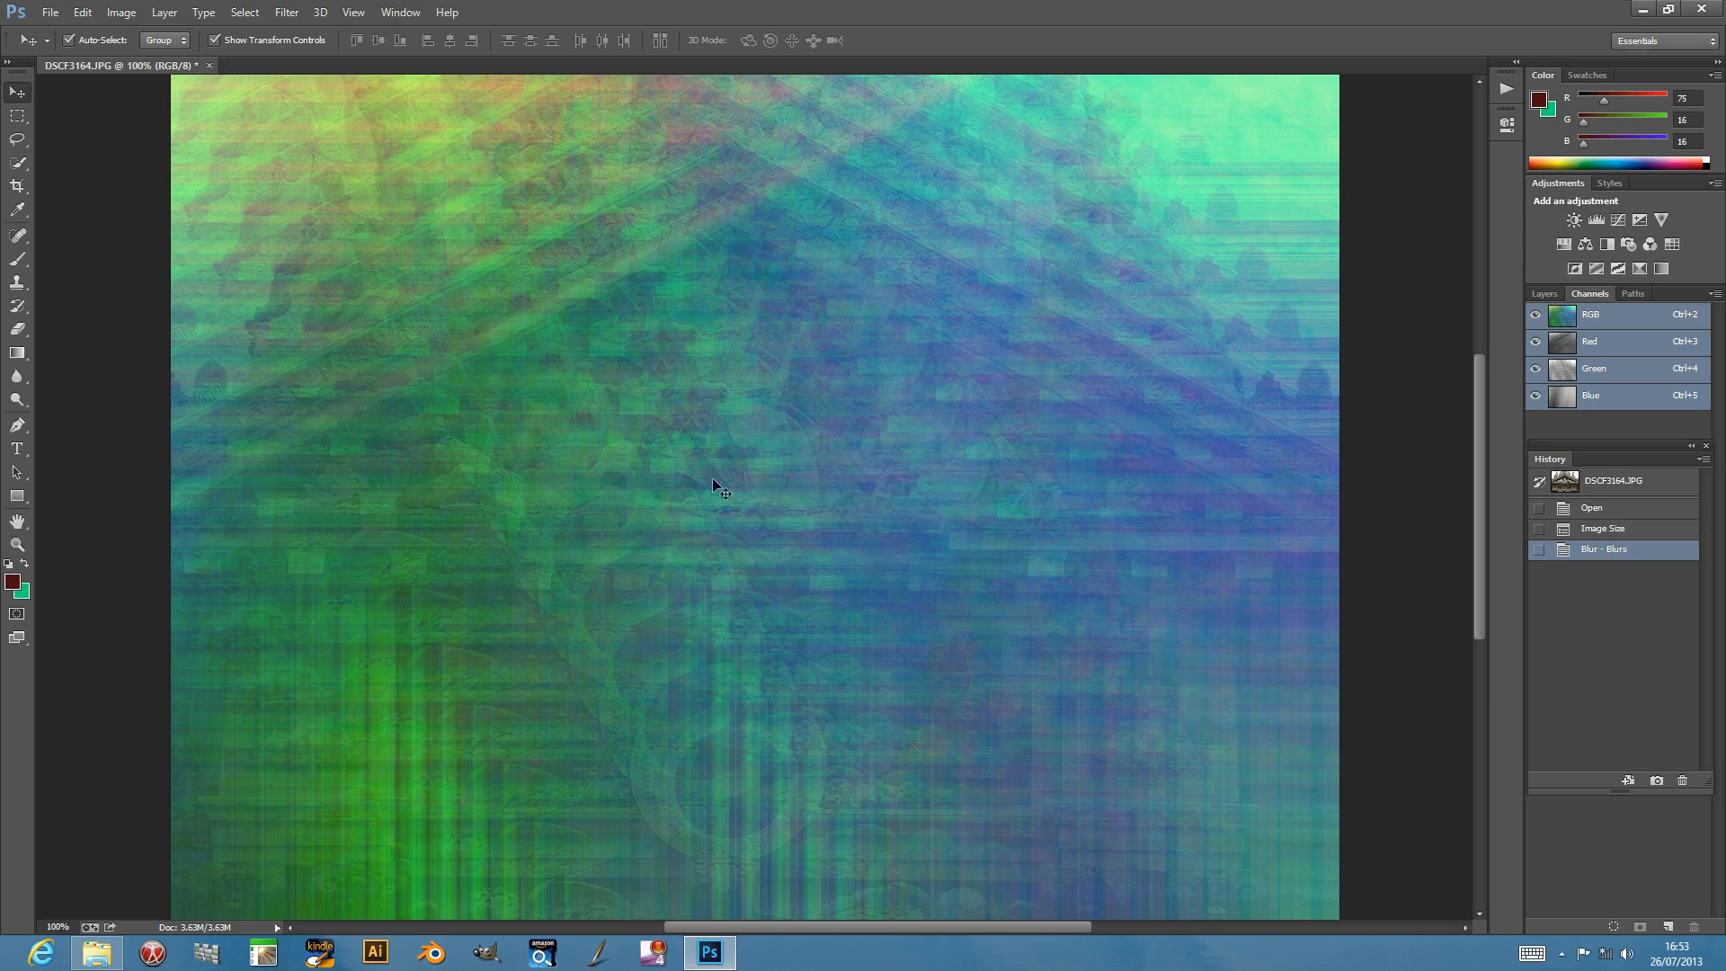
- Fade the applied blur filter using Darken mode at 100% opacity
left_click(120, 13)
mouse_move(83, 12)
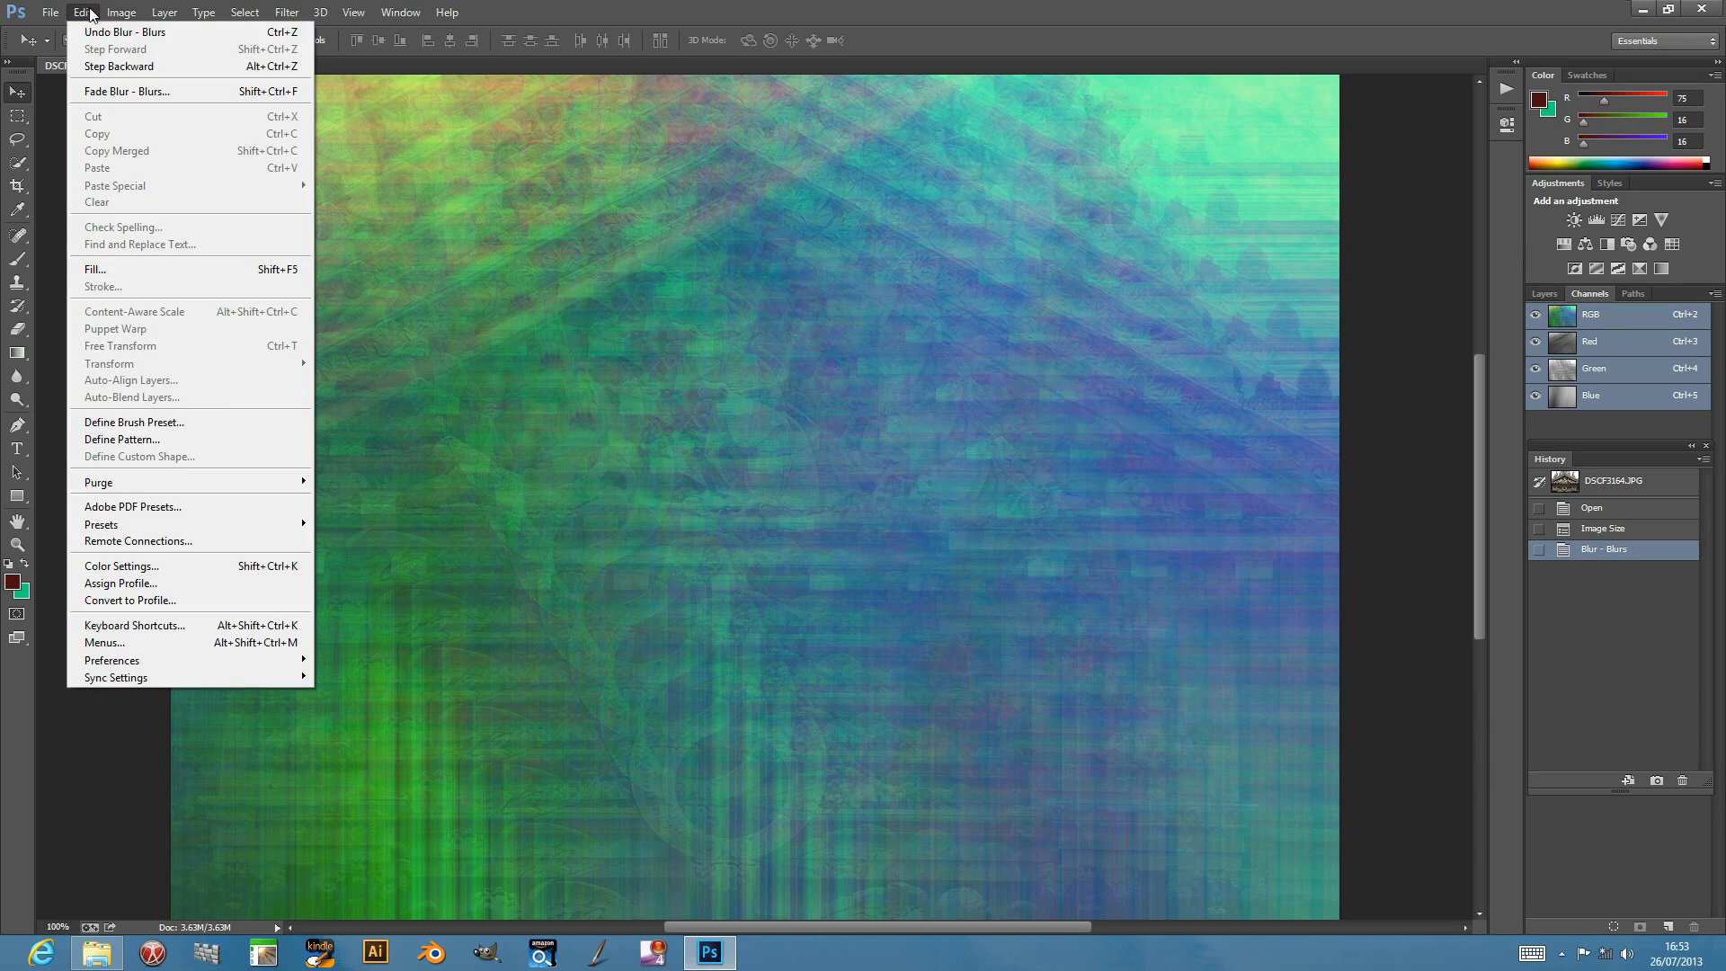
left_click(102, 90)
left_click_drag(841, 342, 860, 346)
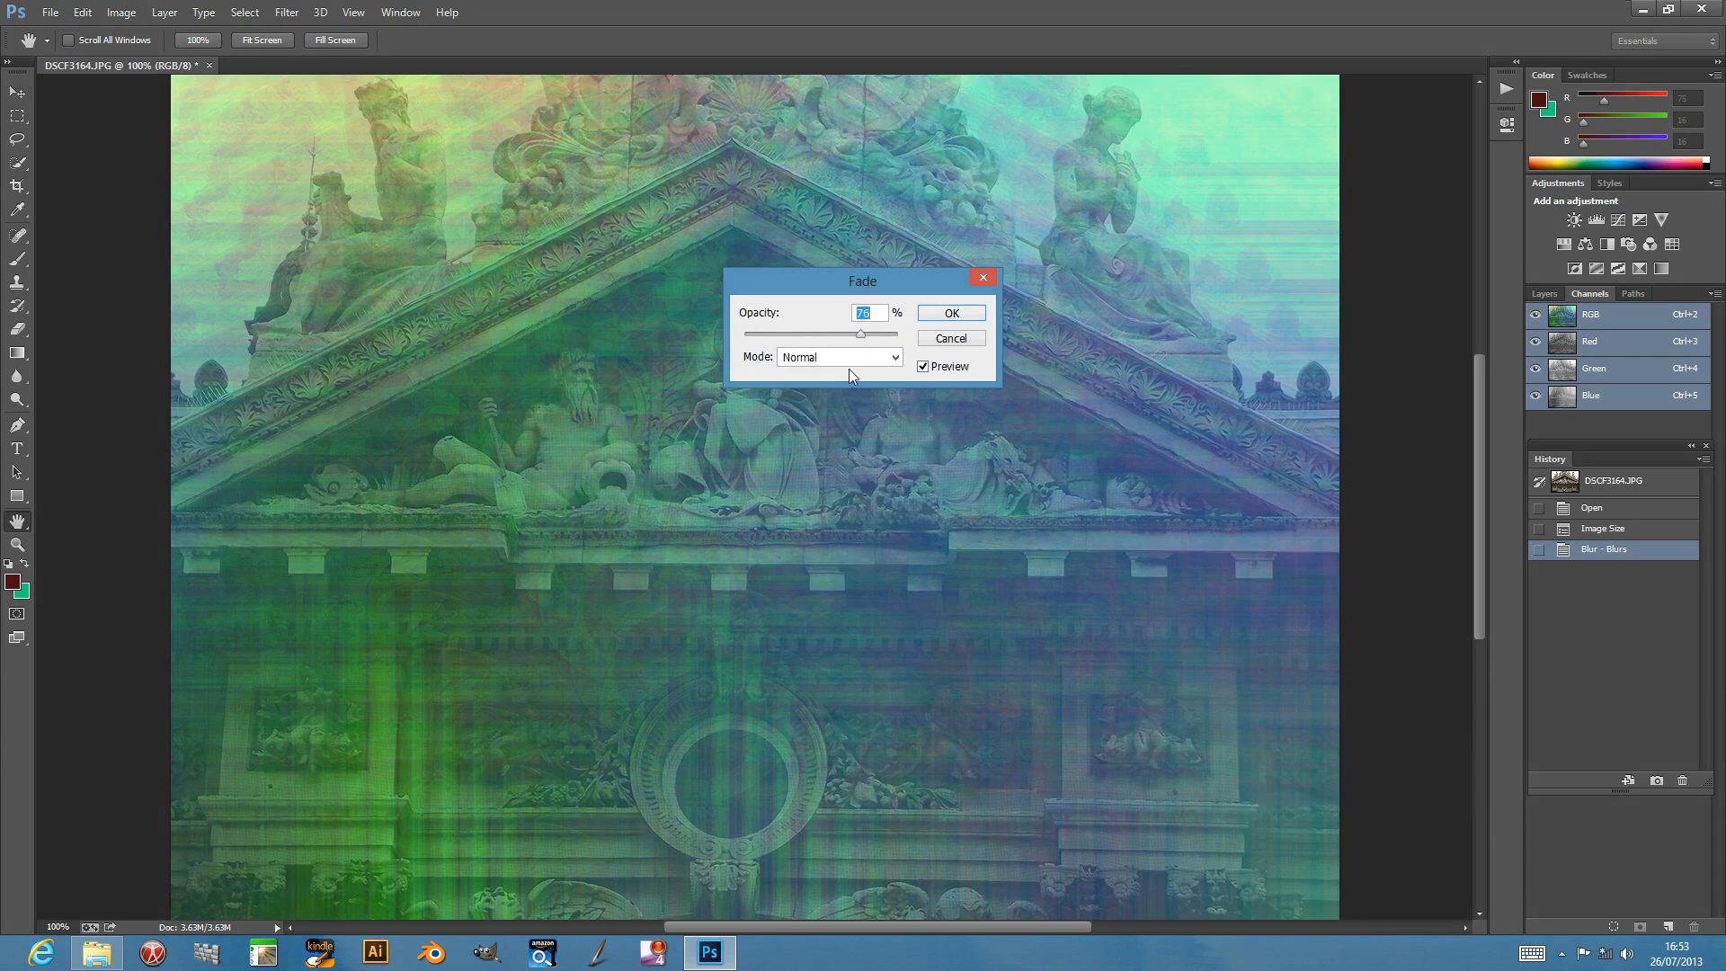
left_click(861, 357)
left_click(820, 418)
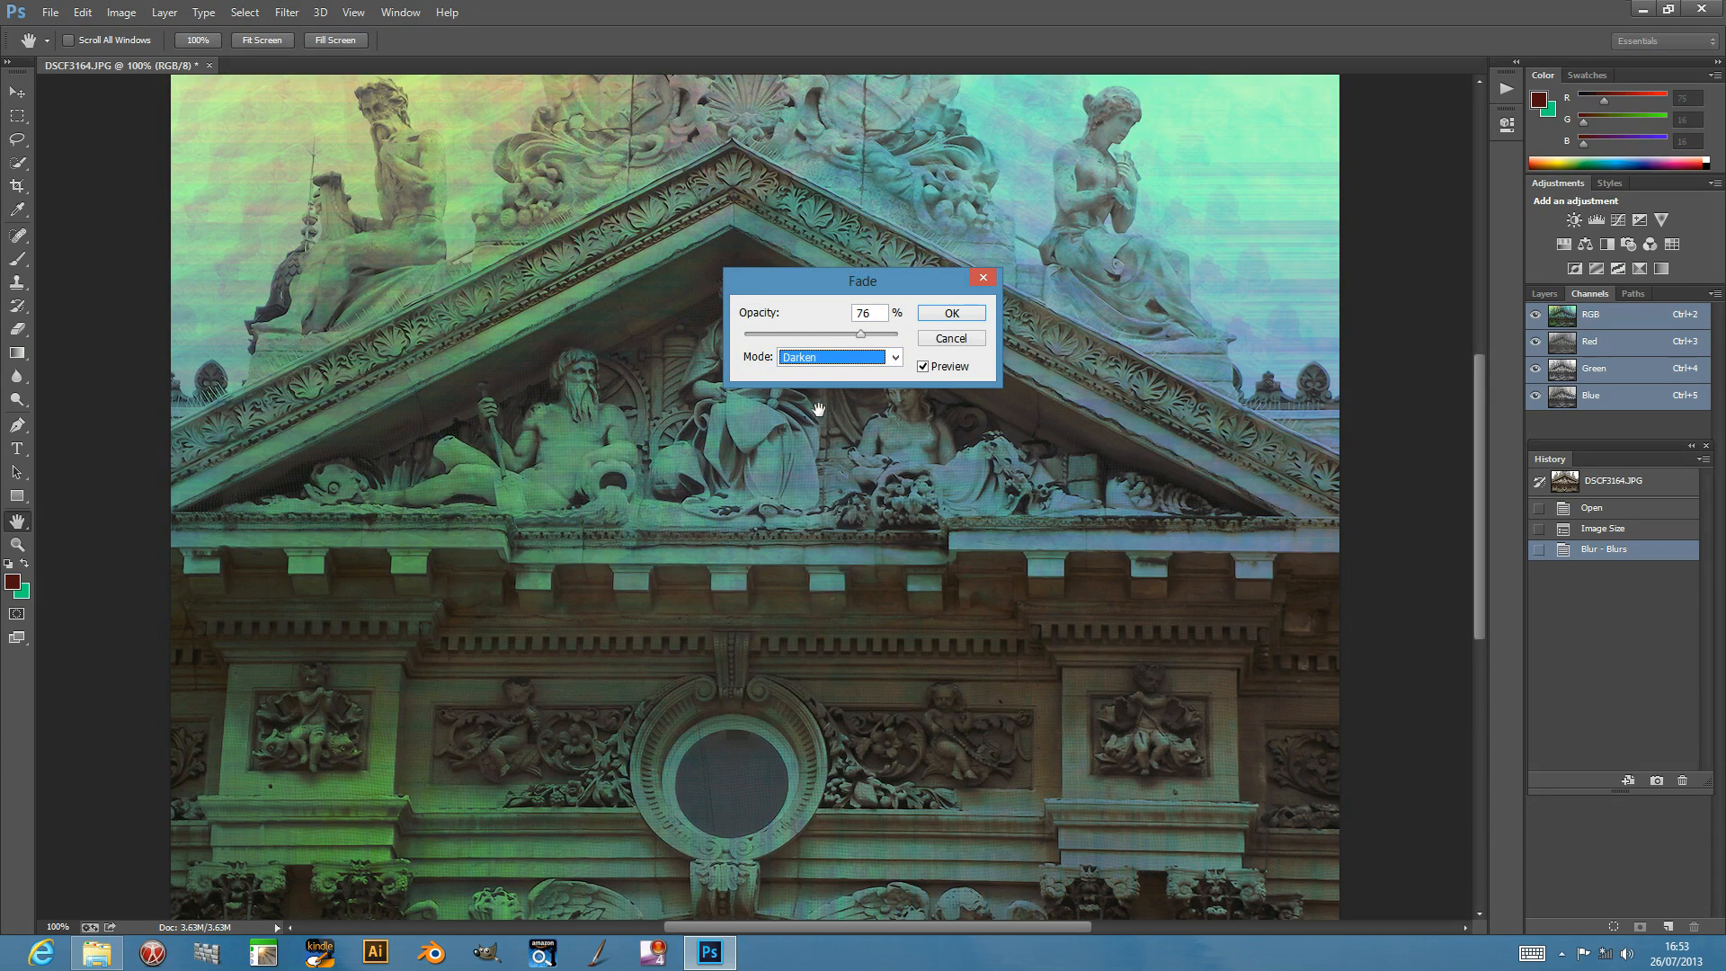
left_click_drag(863, 336, 895, 314)
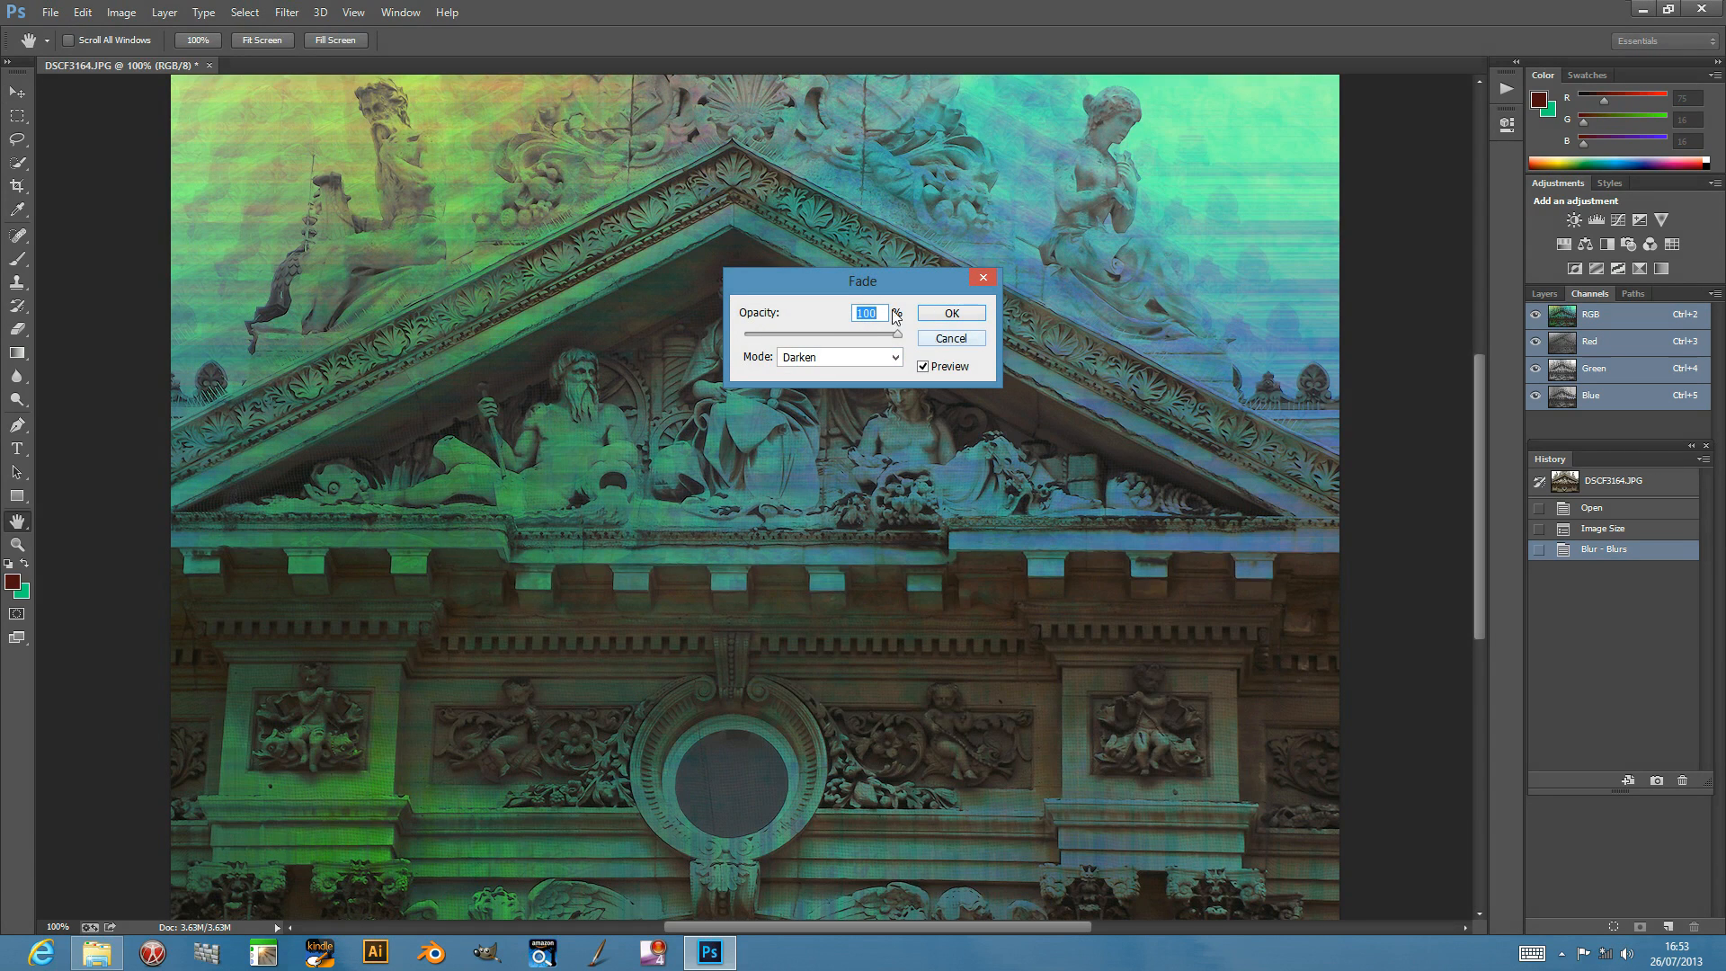
left_click(963, 315)
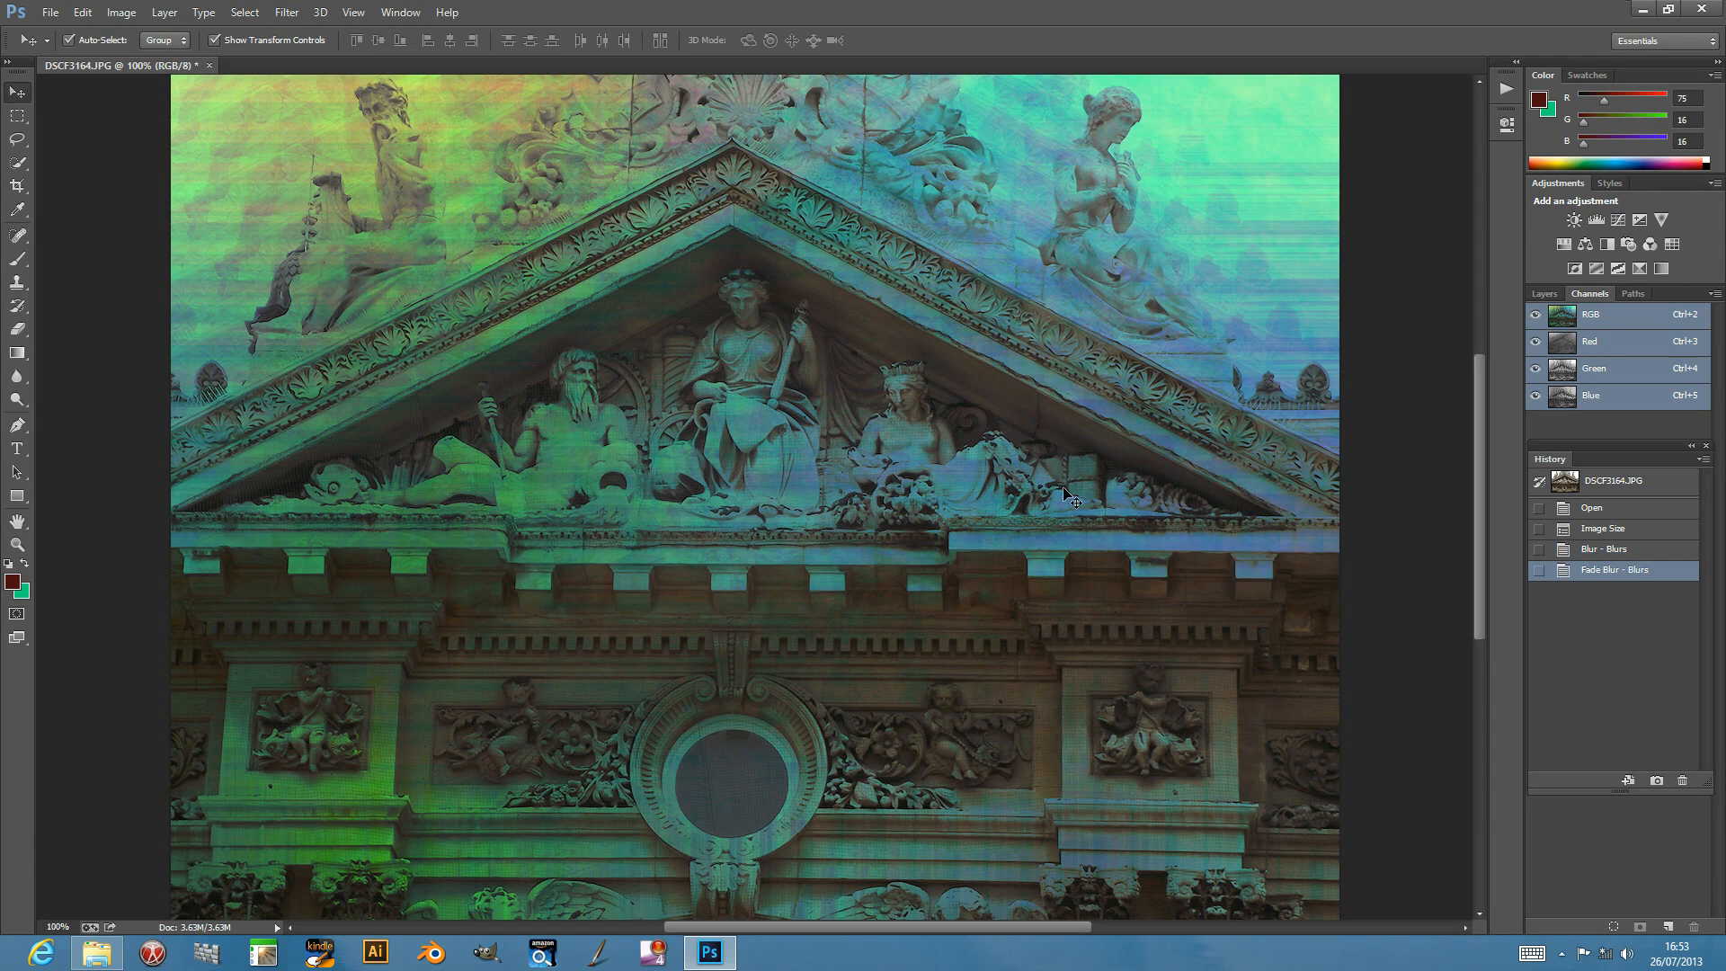